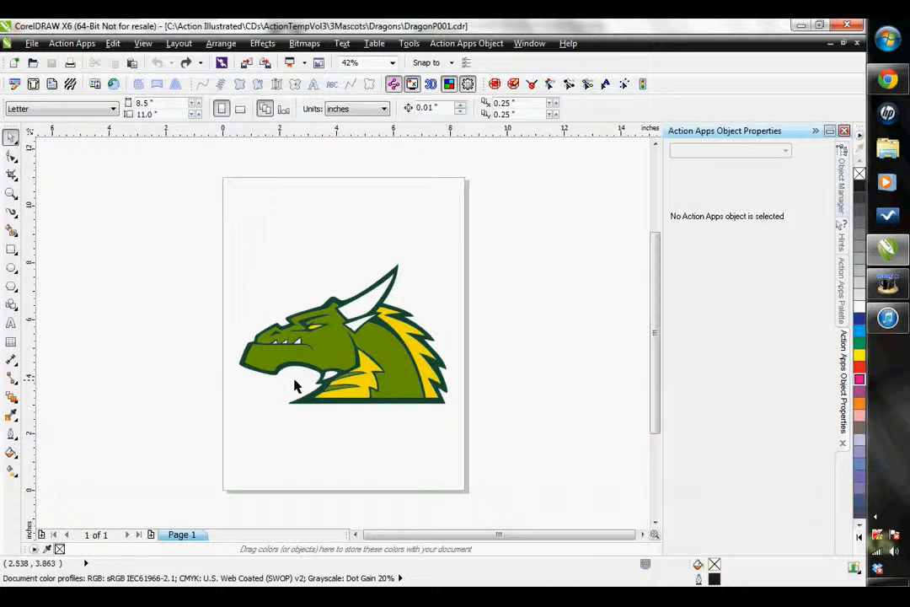
# - Try moving the dark green outline shape off the dragon to inspect the layering, and undo the move
pyautogui.click(294, 393)
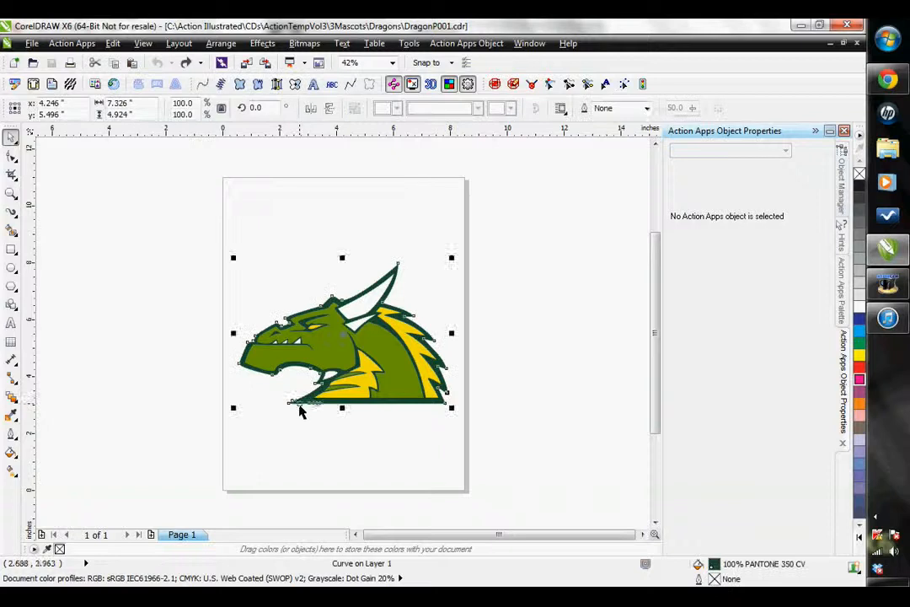
pyautogui.moveTo(294, 393); pyautogui.dragTo(434, 347)
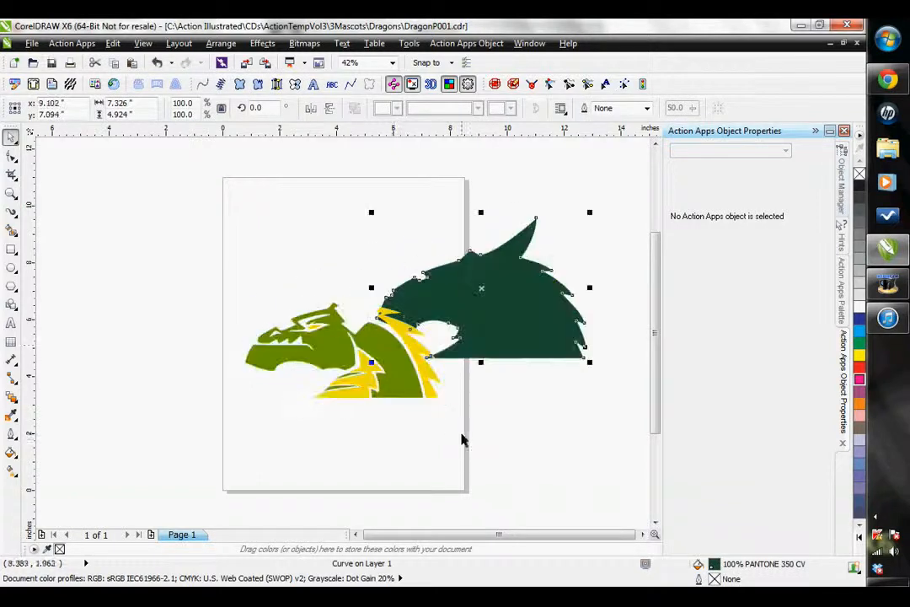
pyautogui.click(350, 399)
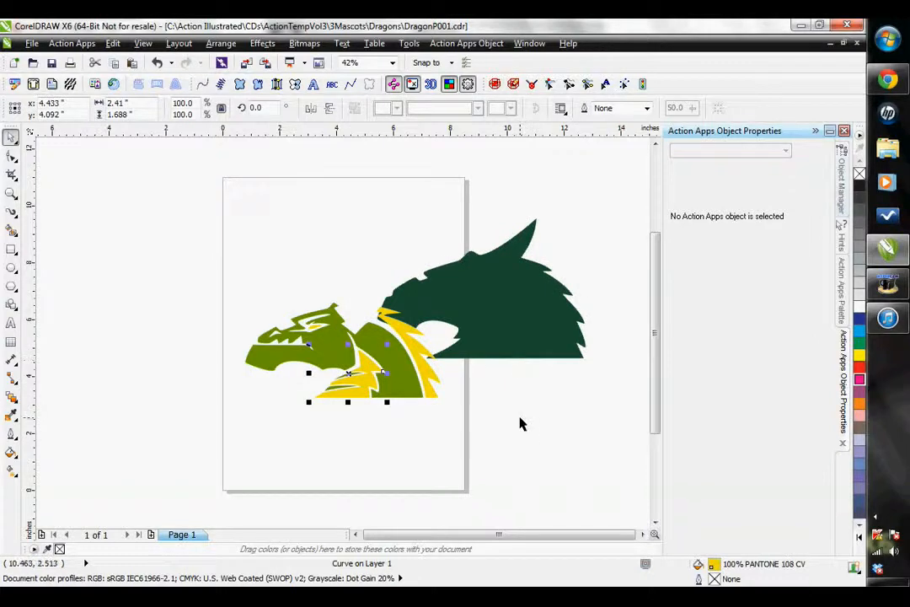
pyautogui.hotkey('ctrl', 'z')
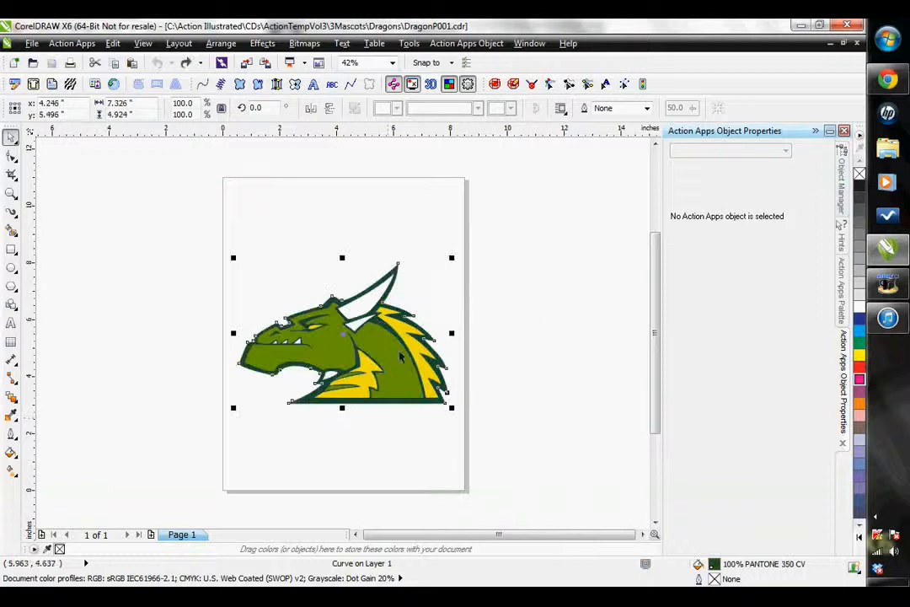
pyautogui.click(347, 434)
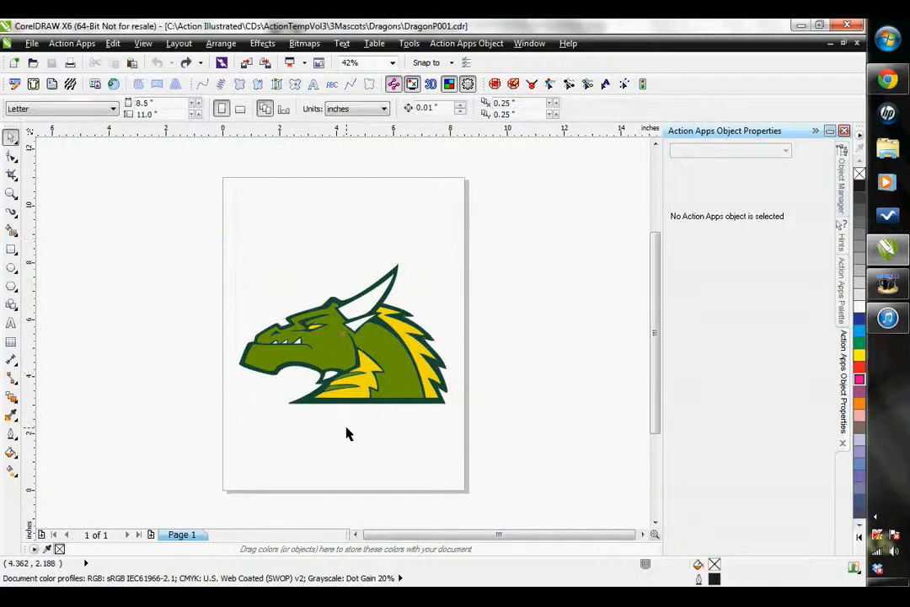
pyautogui.click(408, 311)
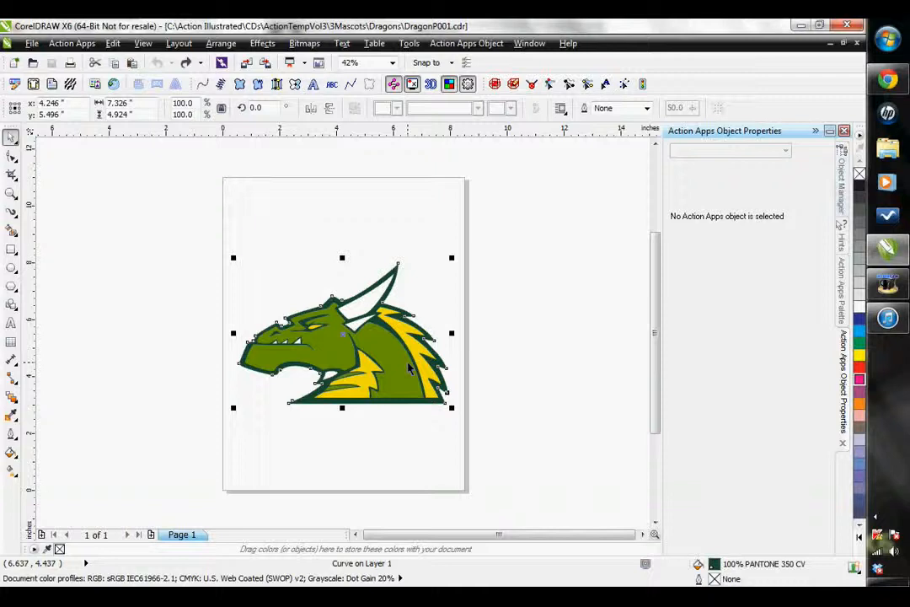
pyautogui.click(277, 301)
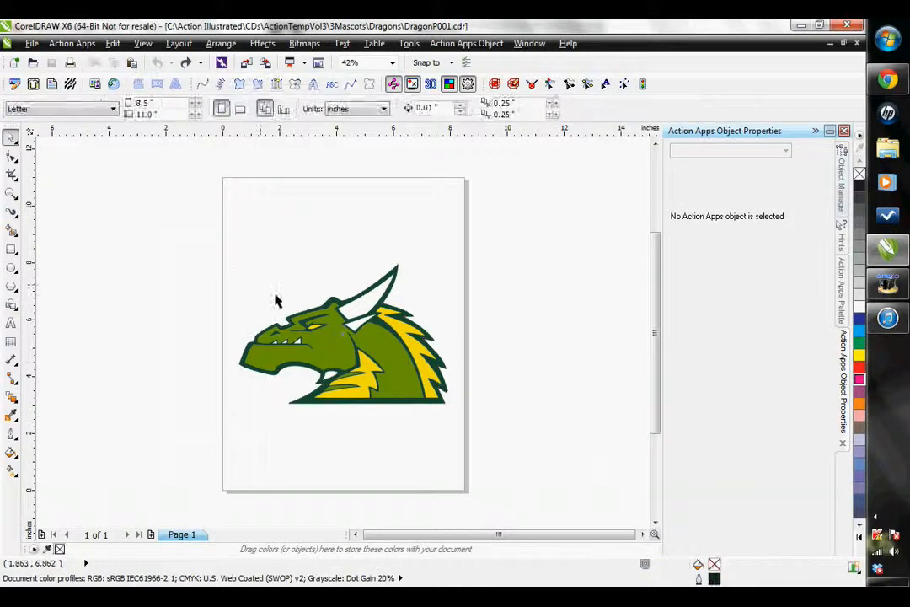
# - Resize the whole dragon artwork to 4 inches wide and simplify its overlapping shapes
pyautogui.moveTo(169, 240); pyautogui.dragTo(595, 467)
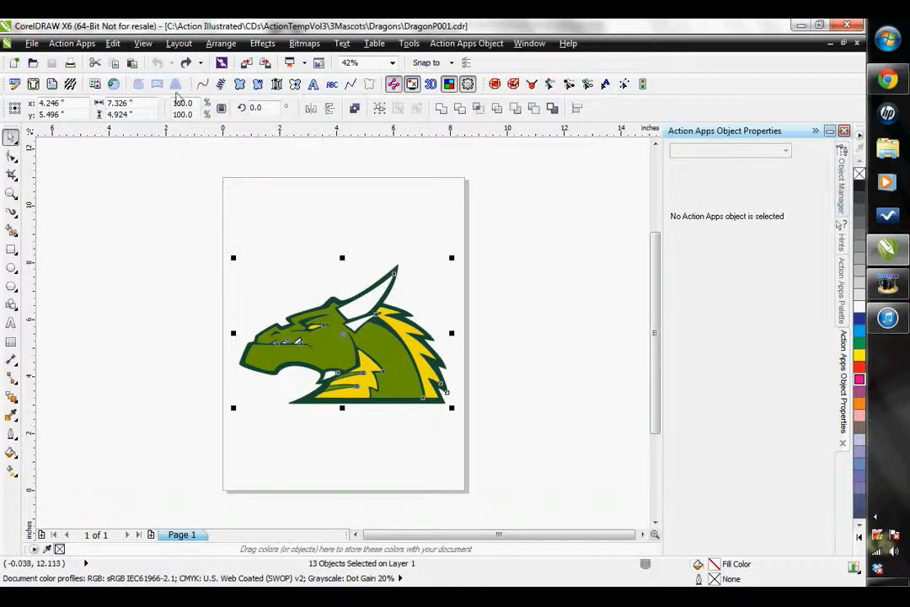
pyautogui.click(145, 104)
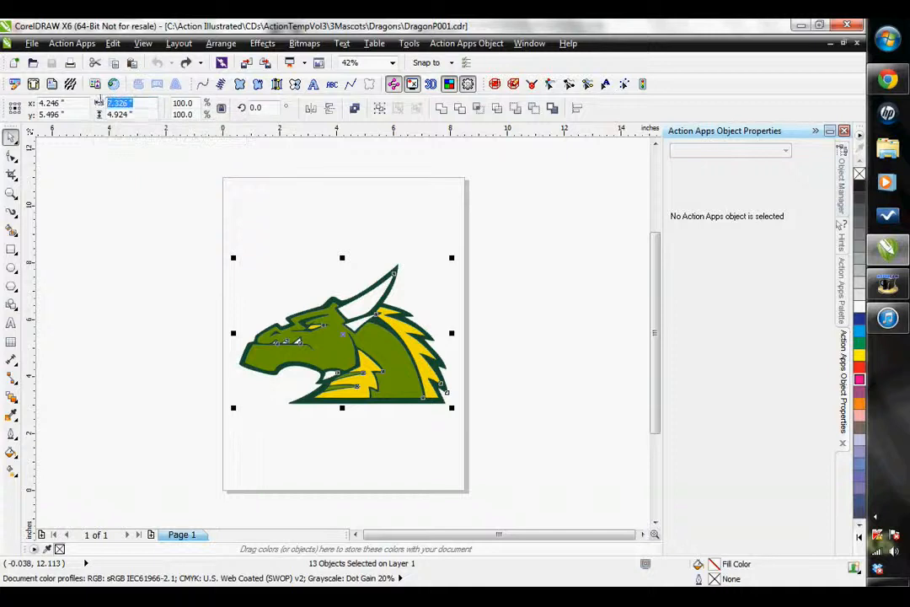
pyautogui.write('4')
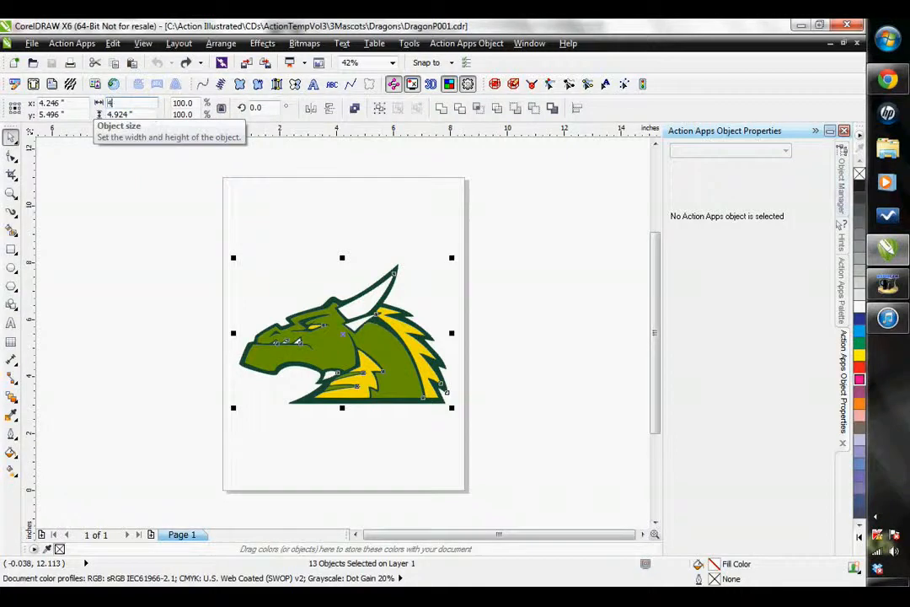
pyautogui.press('Return')
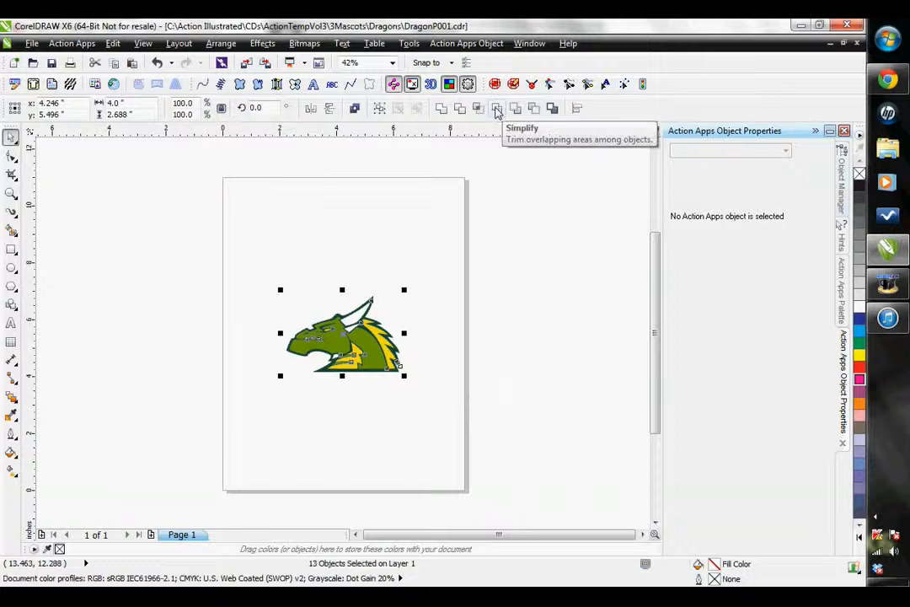
pyautogui.click(502, 299)
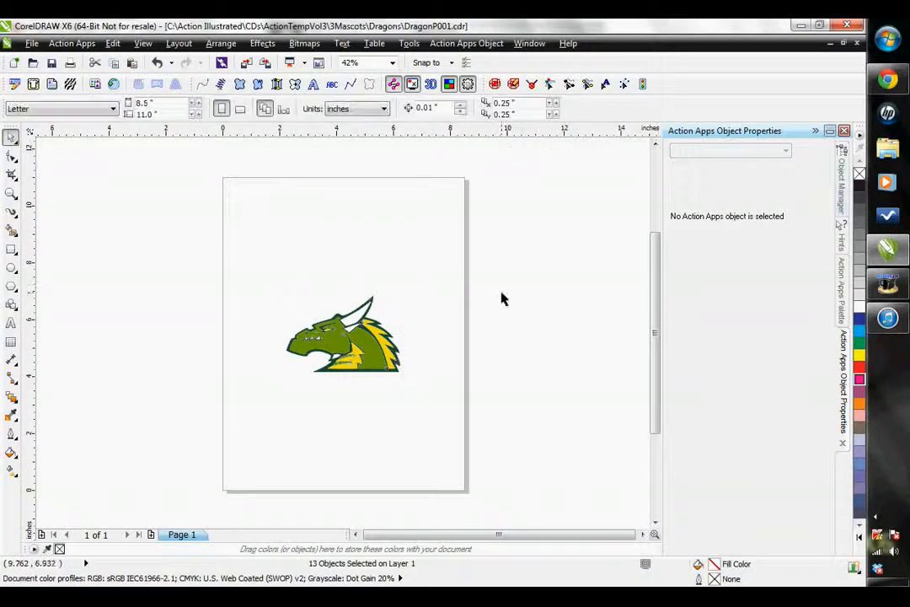
# - Pull the trimmed dark green outline away from the dragon to check its cut-outs, and undo the move
pyautogui.click(387, 327)
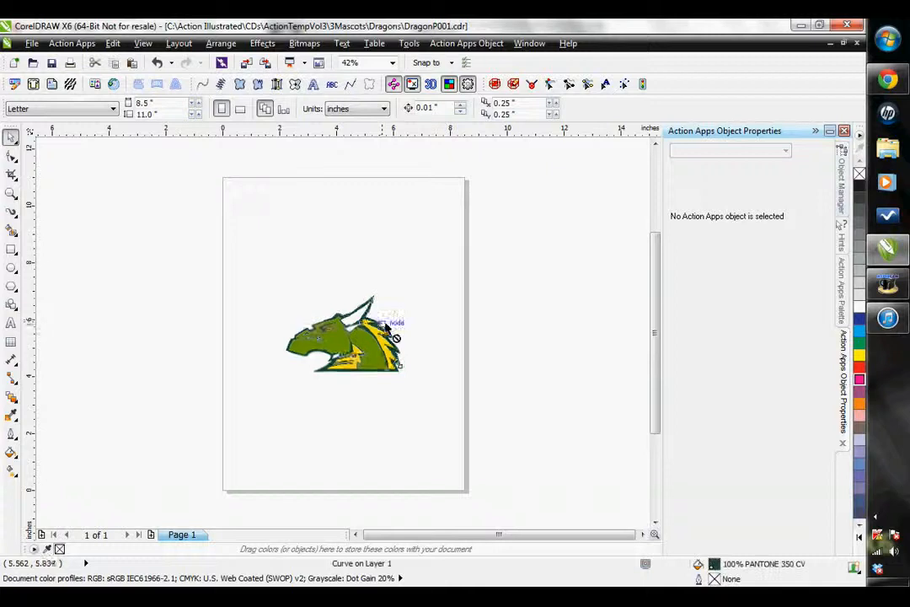
pyautogui.moveTo(385, 323); pyautogui.dragTo(417, 345)
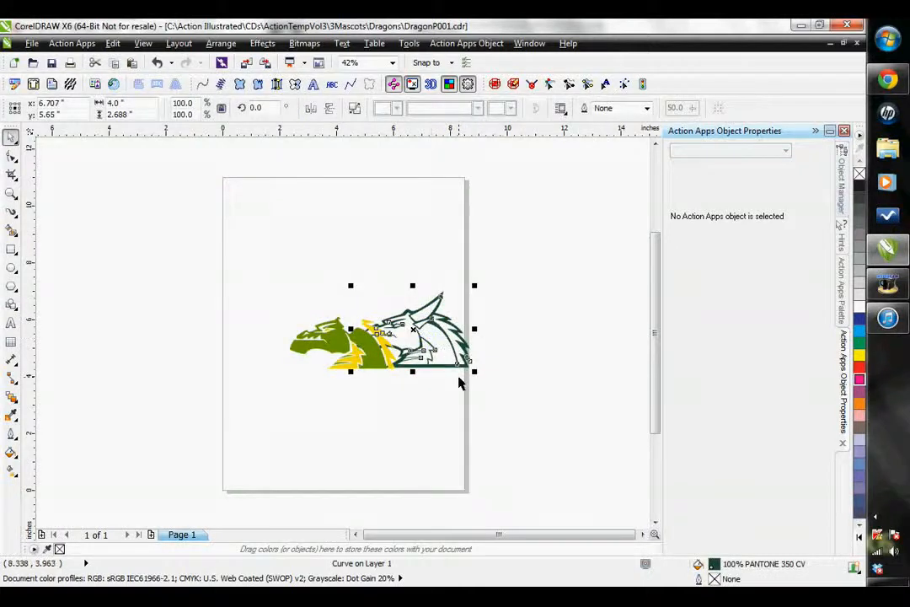
pyautogui.hotkey('ctrl', 'z')
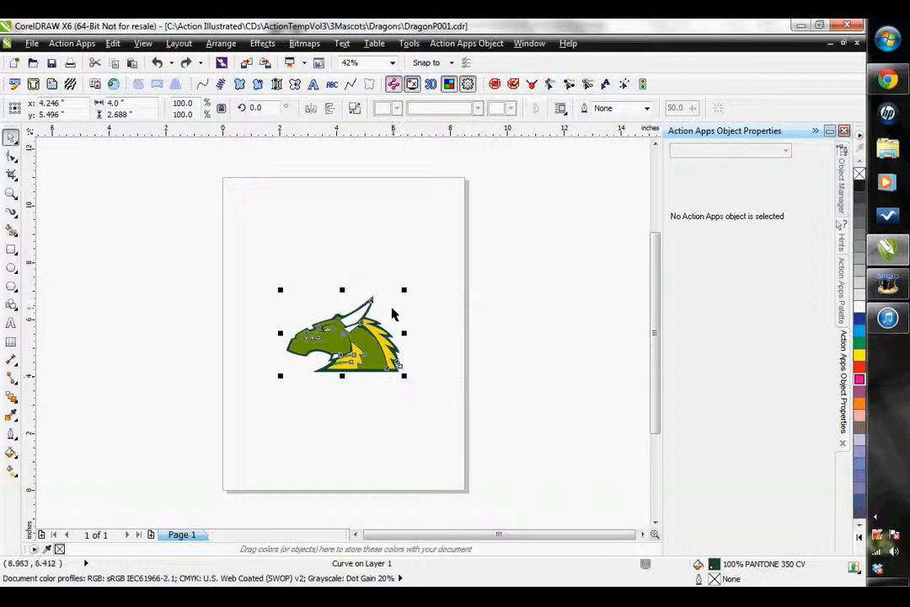
pyautogui.click(413, 418)
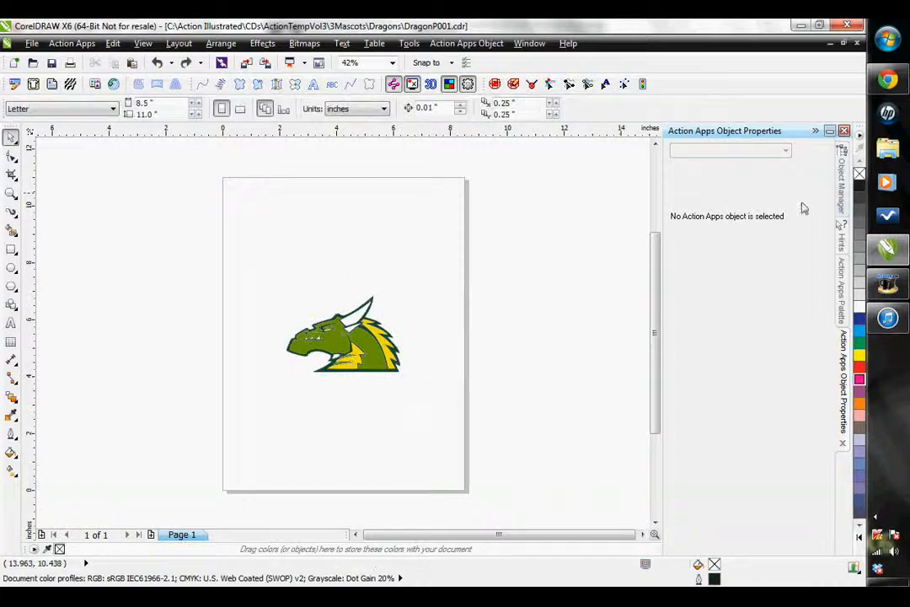
# - Reorder the dark green outline curve to the top of Layer 1 in the Object Manager
pyautogui.click(843, 178)
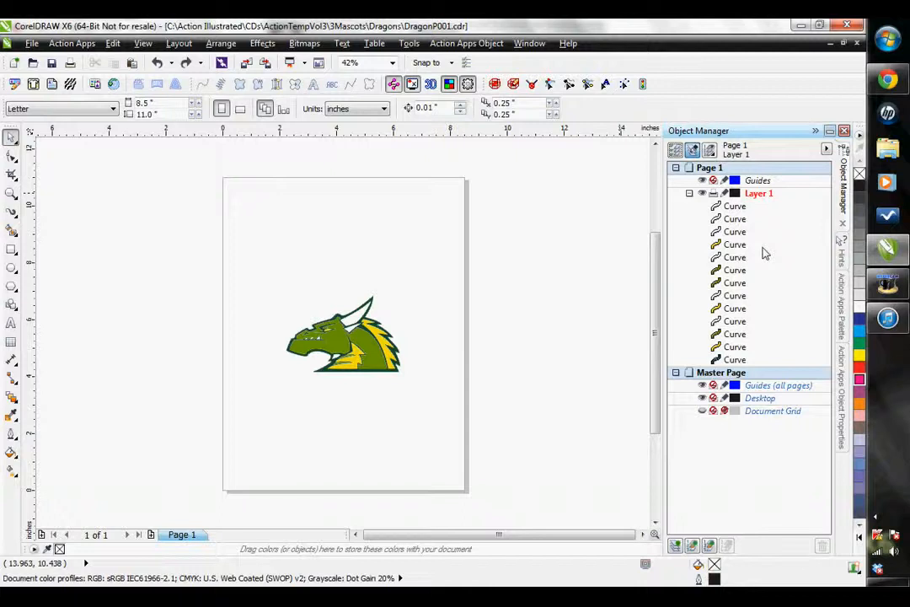
pyautogui.click(734, 361)
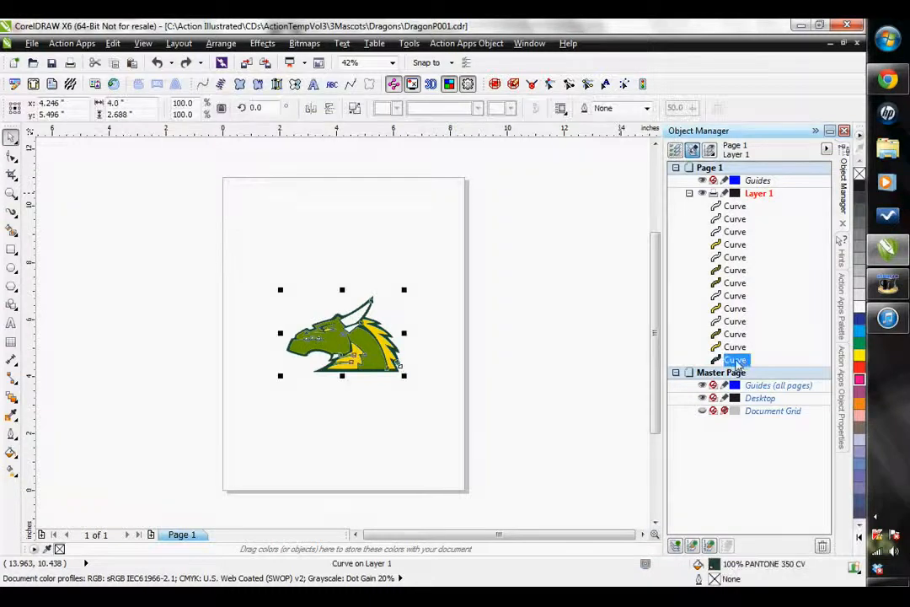
pyautogui.moveTo(736, 363); pyautogui.dragTo(740, 206)
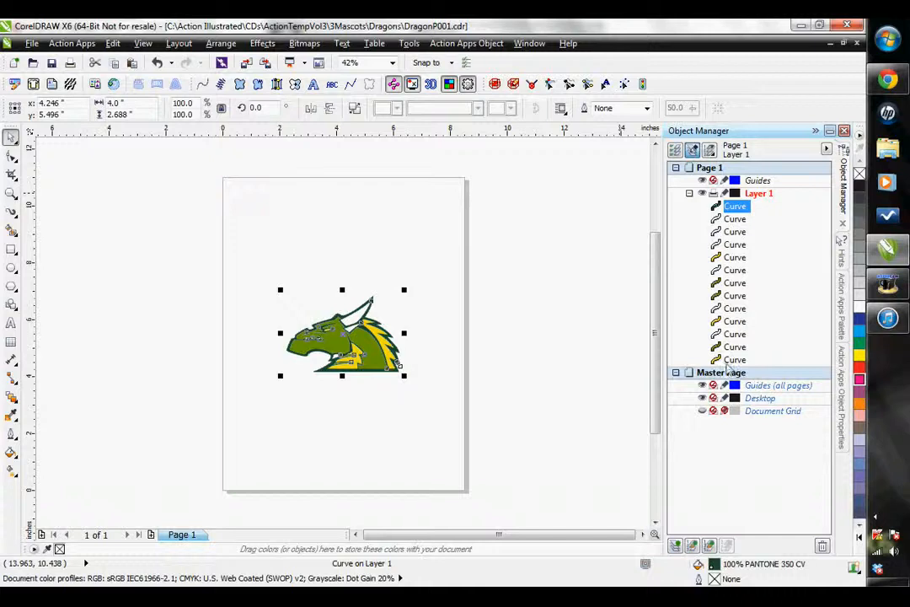
# - Group the remaining Layer 1 curves by colour in the stacking order: white, olive green, and yellow at the bottom
pyautogui.click(736, 321)
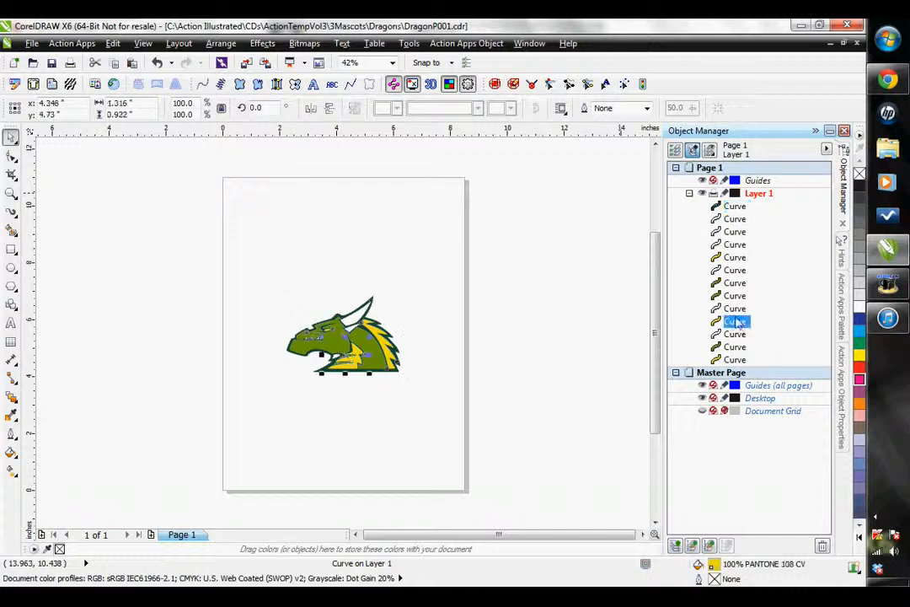
pyautogui.keyDown('ctrl'); pyautogui.click(736, 258); pyautogui.keyUp('ctrl')
pyautogui.moveTo(736, 261); pyautogui.dragTo(738, 340)
pyautogui.click(736, 283)
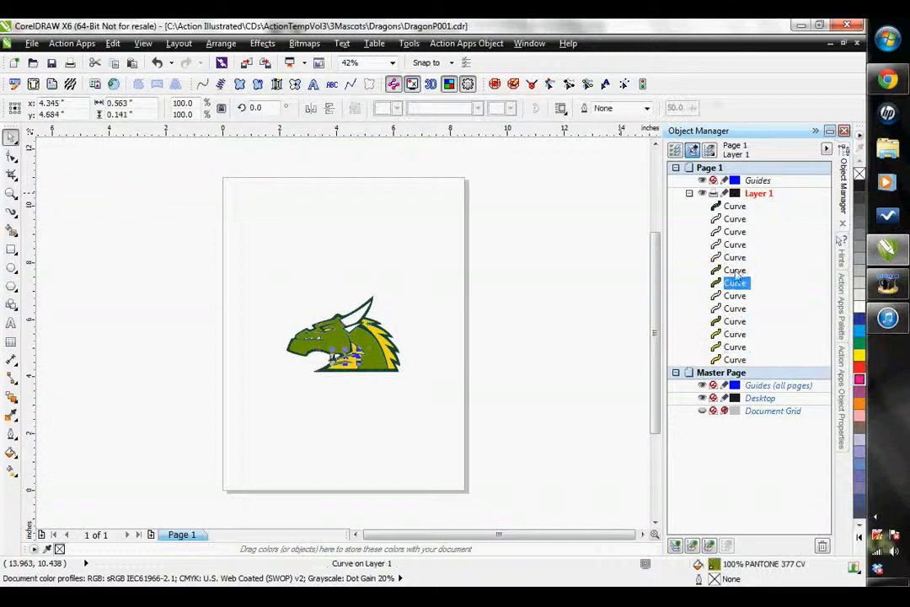
pyautogui.keyDown('ctrl'); pyautogui.click(736, 271); pyautogui.keyUp('ctrl')
pyautogui.moveTo(738, 281); pyautogui.dragTo(736, 321)
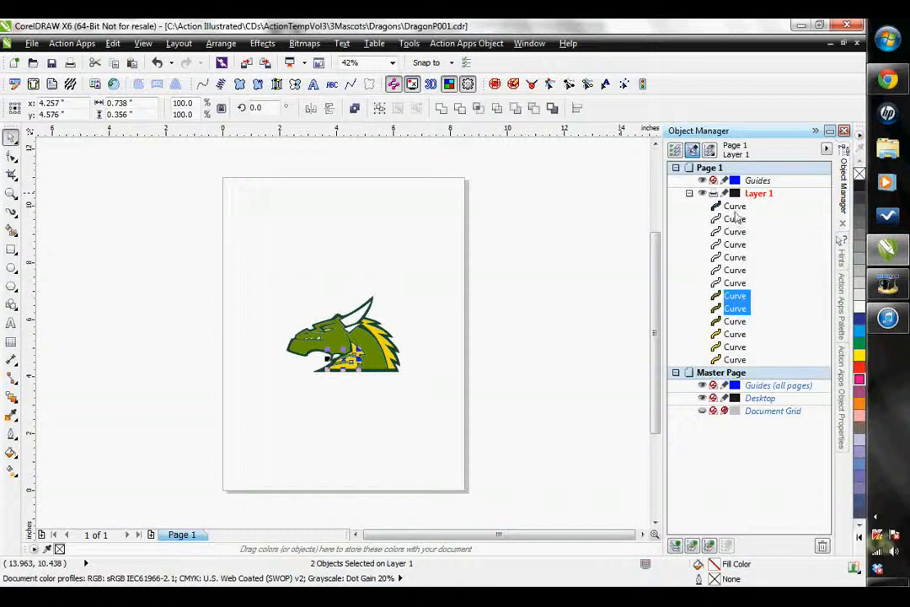
pyautogui.click(582, 255)
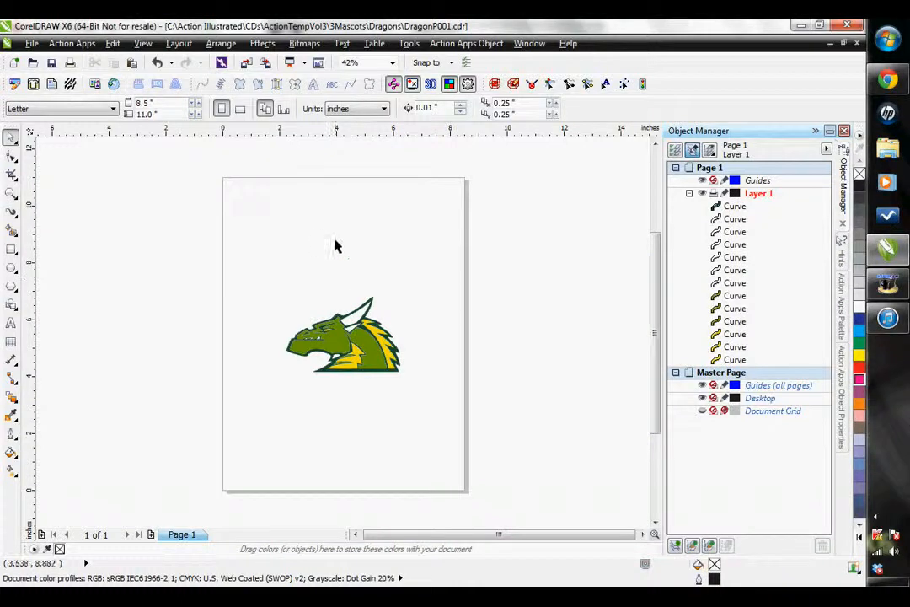
# - Set the digitize worksheet properties to the T-shirt recipe with the Tajima machine format
pyautogui.click(75, 44)
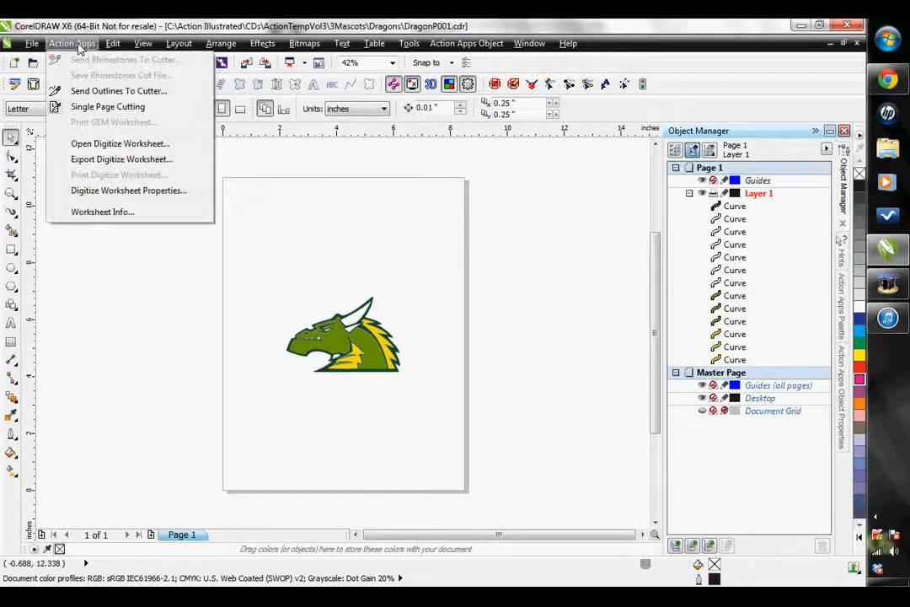
pyautogui.click(104, 191)
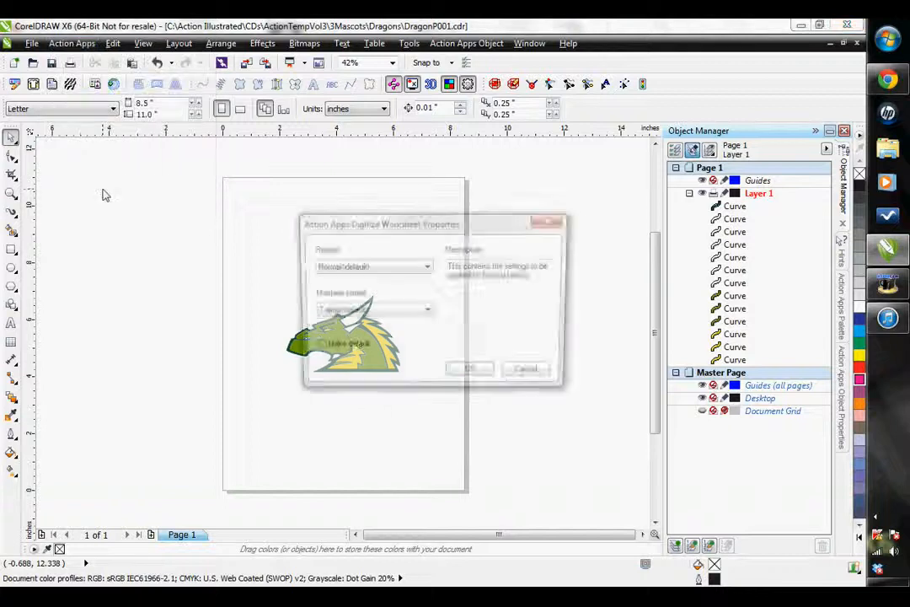
pyautogui.click(407, 268)
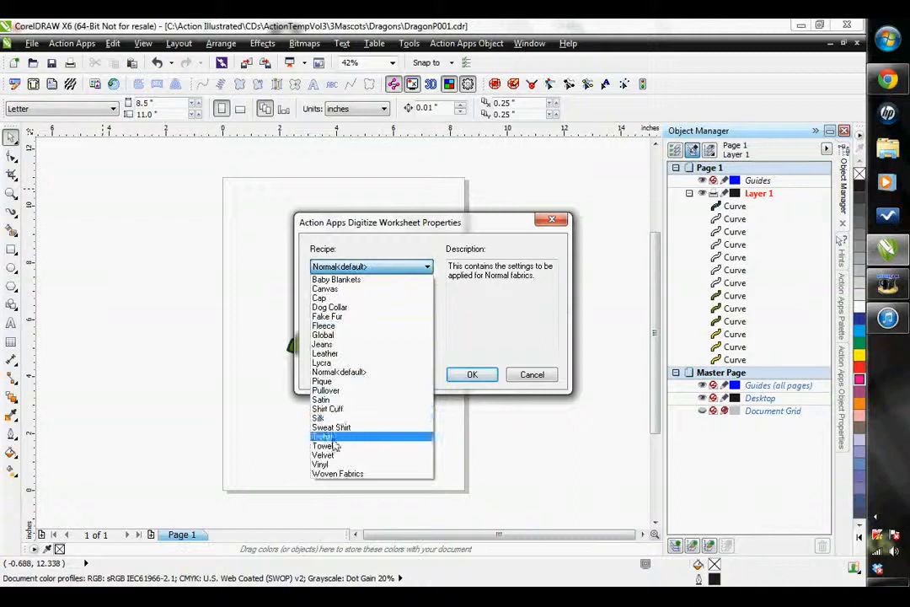
pyautogui.click(333, 439)
pyautogui.click(403, 311)
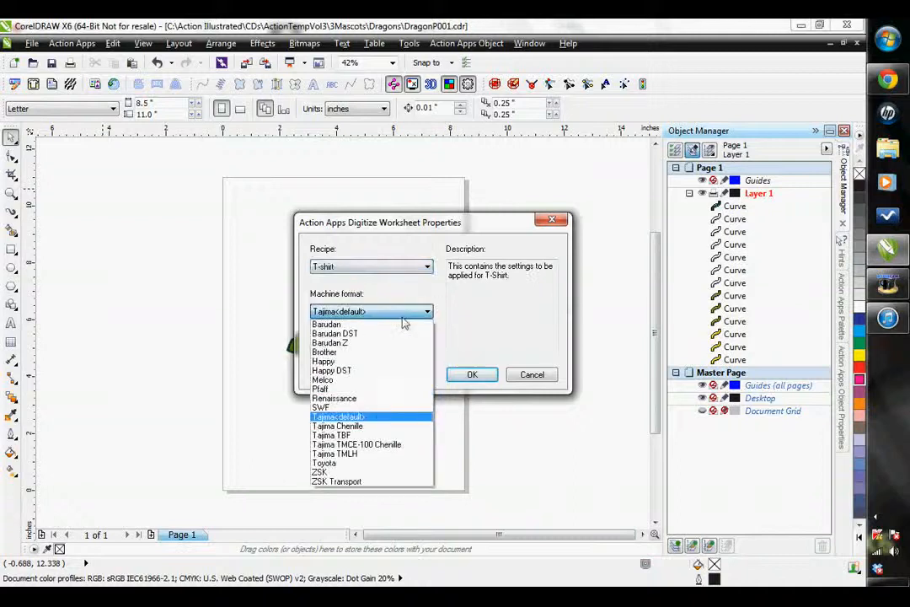
pyautogui.click(452, 316)
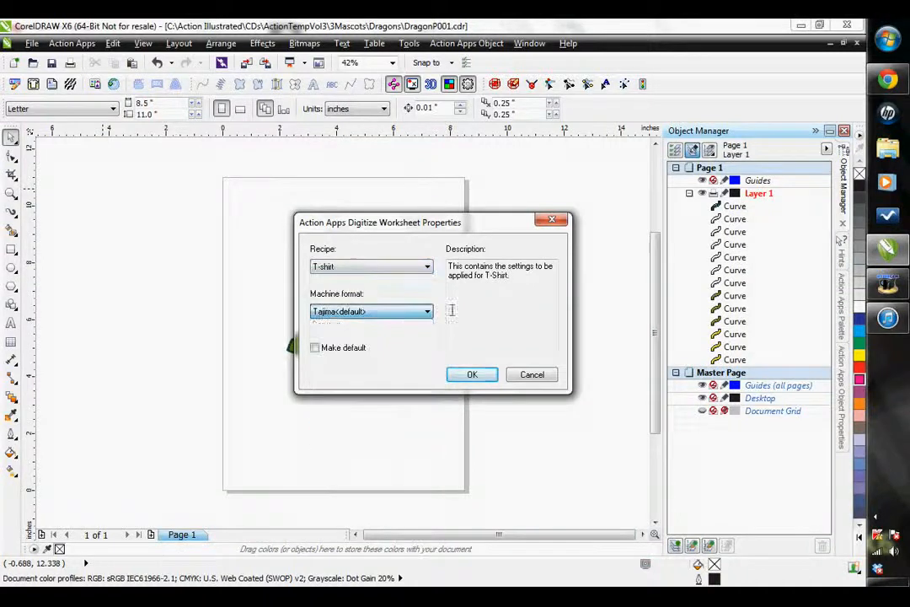
pyautogui.click(472, 375)
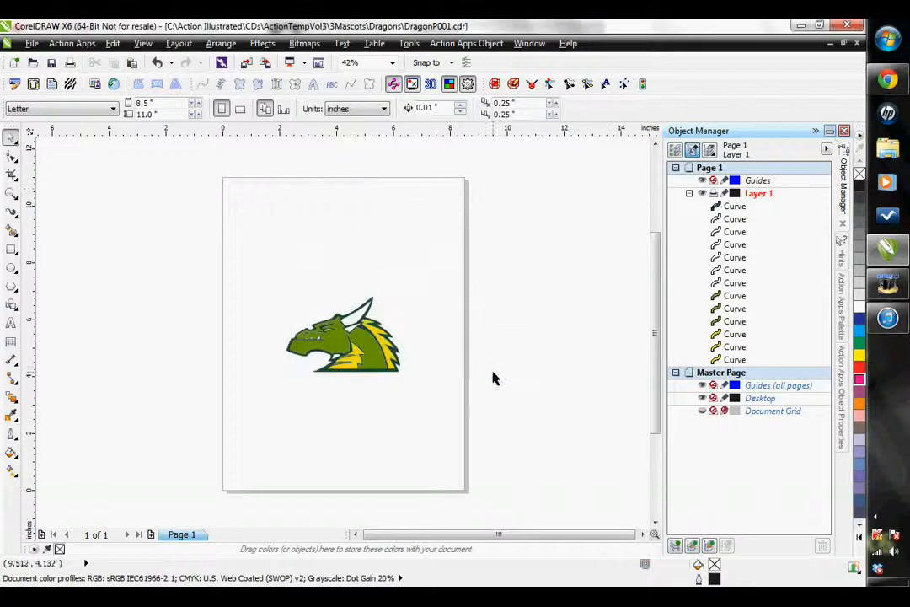
# - Convert all the dragon's curves to complex fill stitch objects and preview the stitching in 3D view at 150%
pyautogui.moveTo(224, 258); pyautogui.dragTo(545, 433)
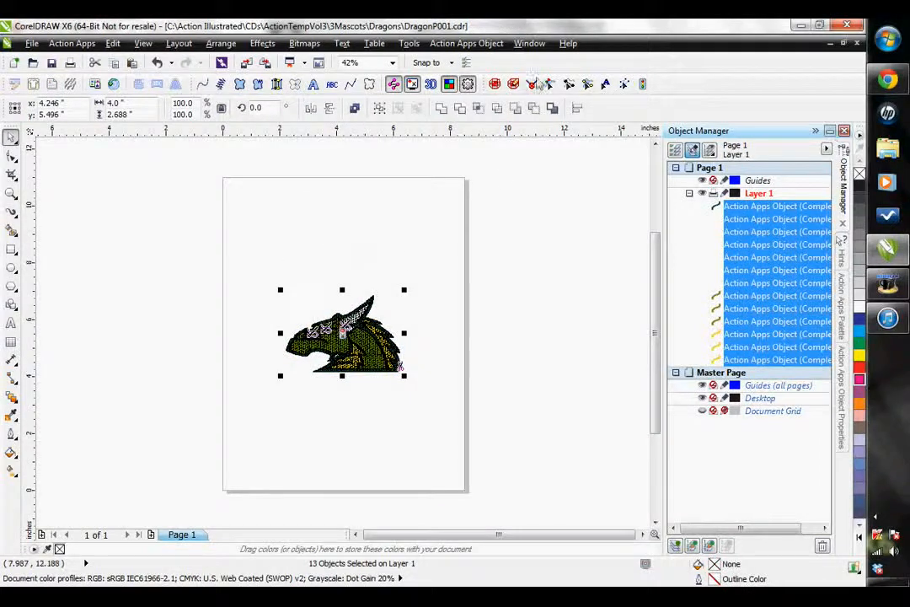
pyautogui.click(430, 85)
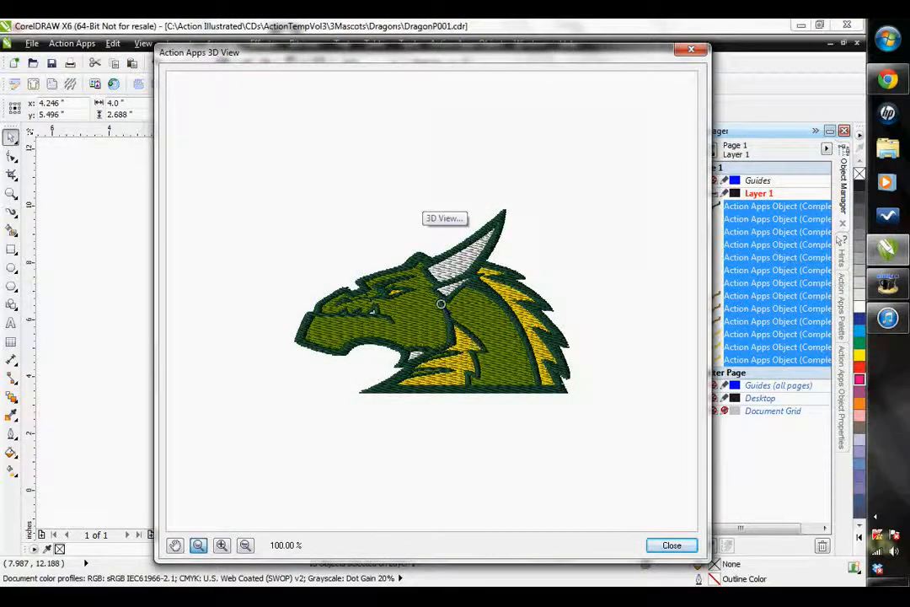
pyautogui.click(393, 310)
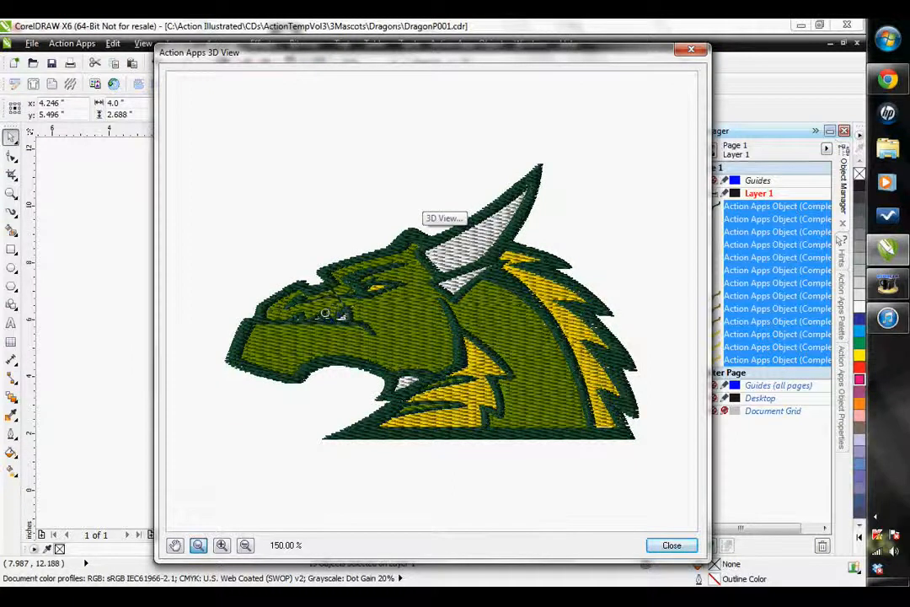
pyautogui.click(692, 52)
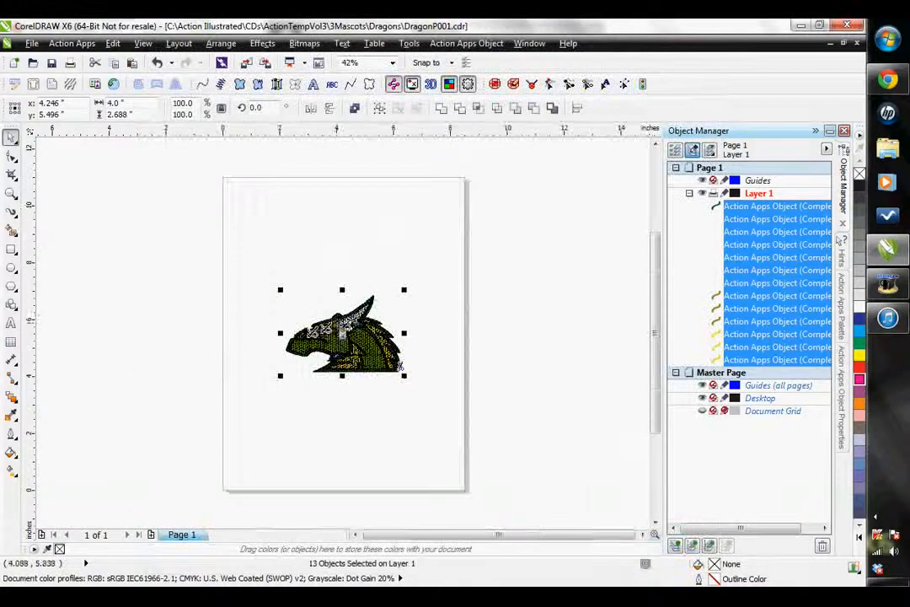
# - Examine the generated stitches around the dragon's teeth and eye up close
pyautogui.scroll(2, 400, 368)
pyautogui.scroll(2, 397, 403)
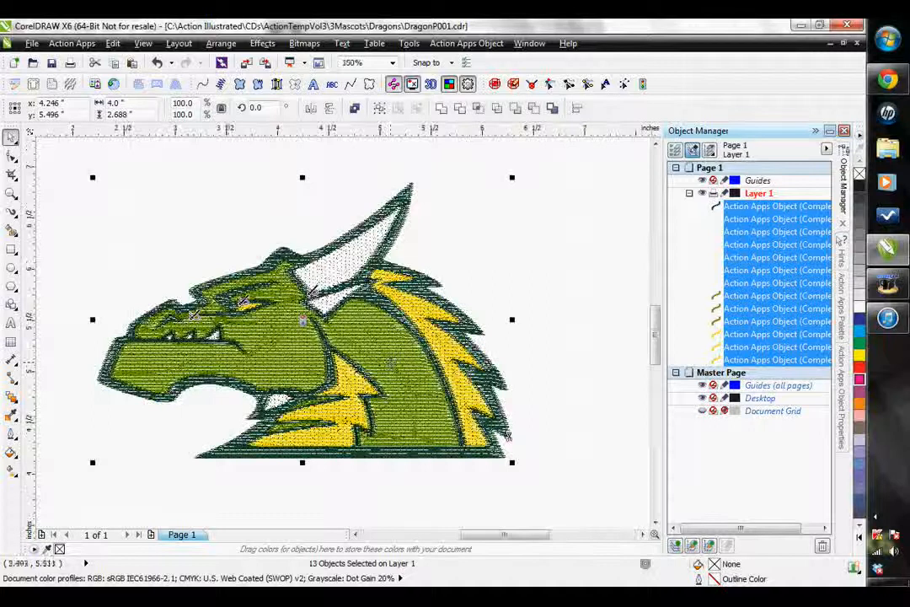
pyautogui.scroll(2, 156, 329)
pyautogui.scroll(2, 147, 253)
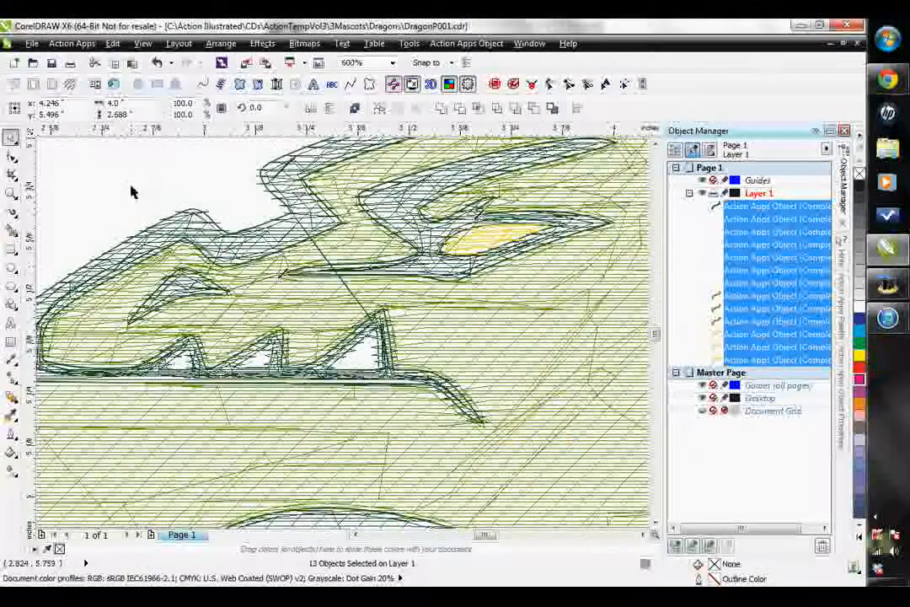
# - Select the dark green outline fill object and open its individual stitches for editing in the Action Apps stitch properties
pyautogui.click(131, 192)
pyautogui.click(171, 223)
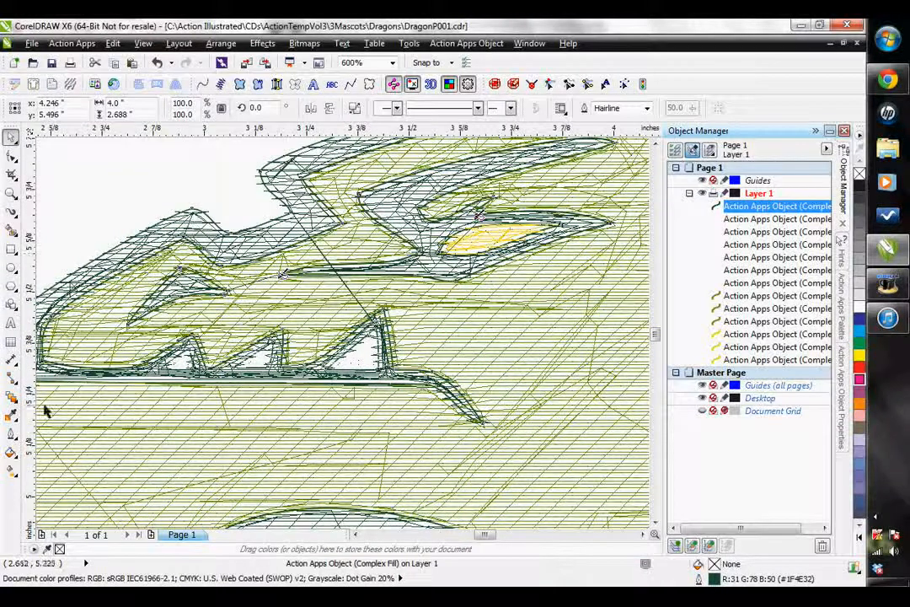
pyautogui.click(623, 84)
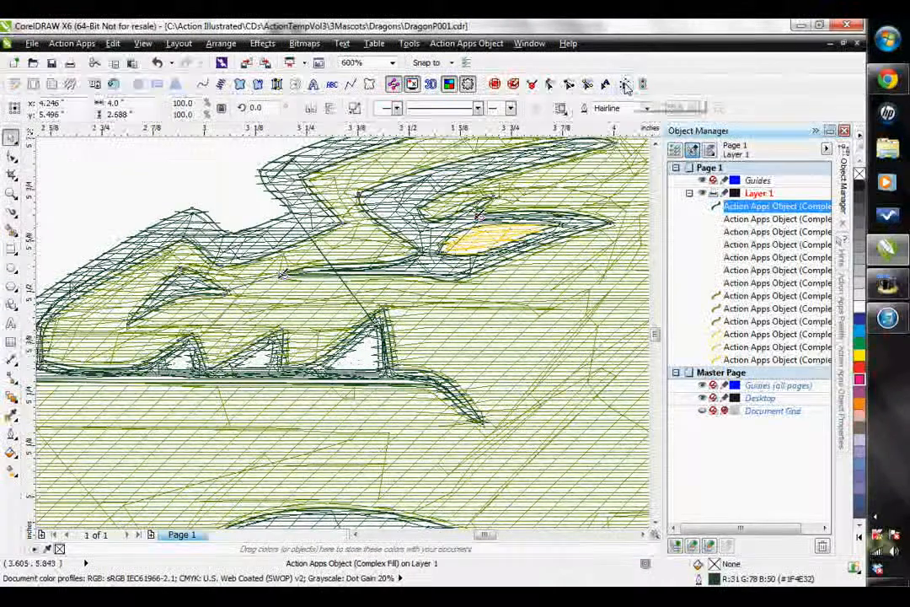
pyautogui.click(843, 384)
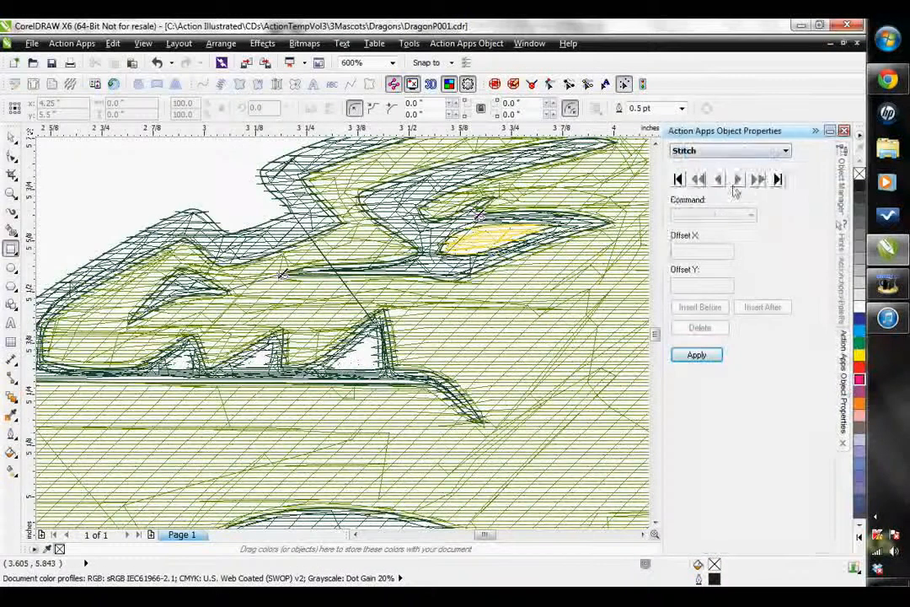
pyautogui.click(779, 179)
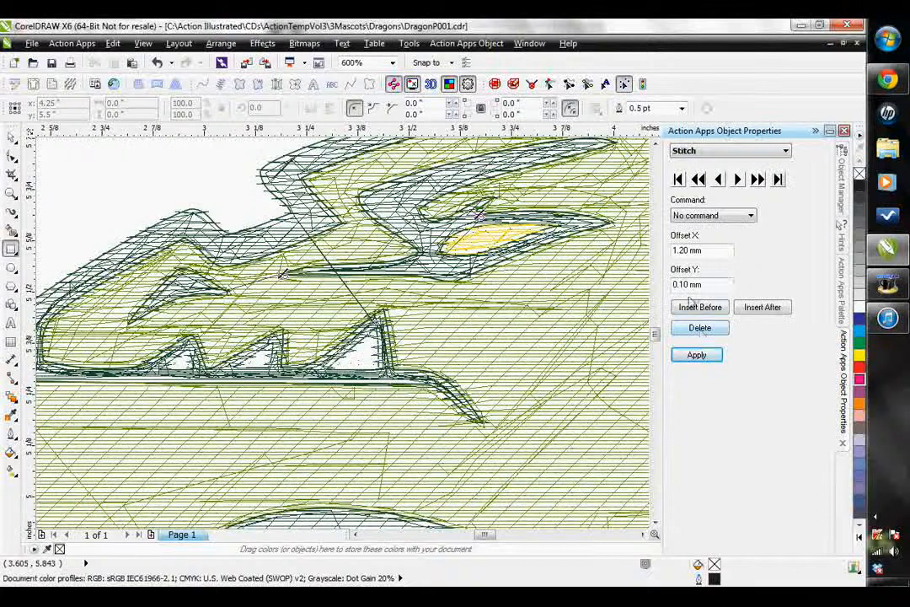
# - Apply a Trim command to the stitch at the upper start of the long connecting line running to the largest tooth
pyautogui.scroll(2, 328, 289)
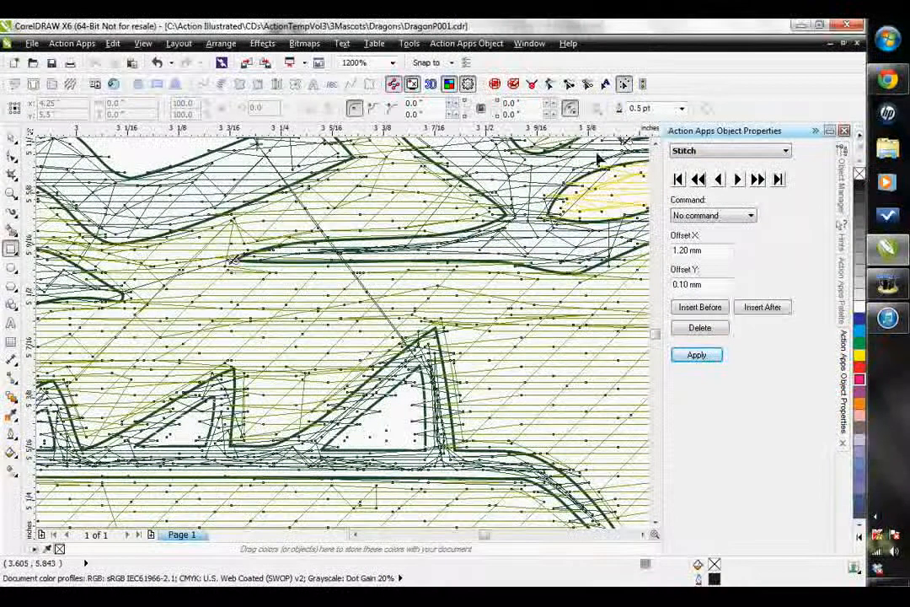
pyautogui.click(738, 181)
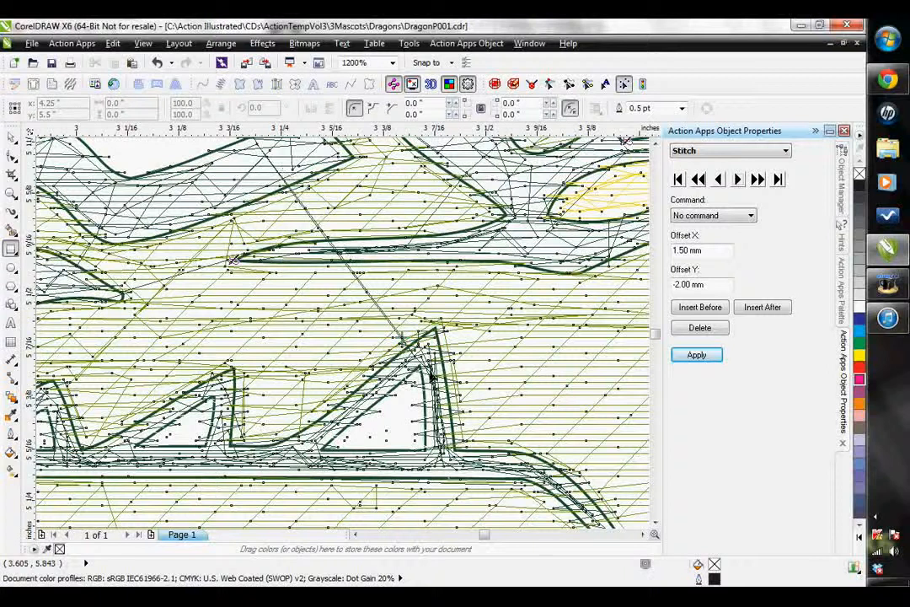
pyautogui.click(741, 182)
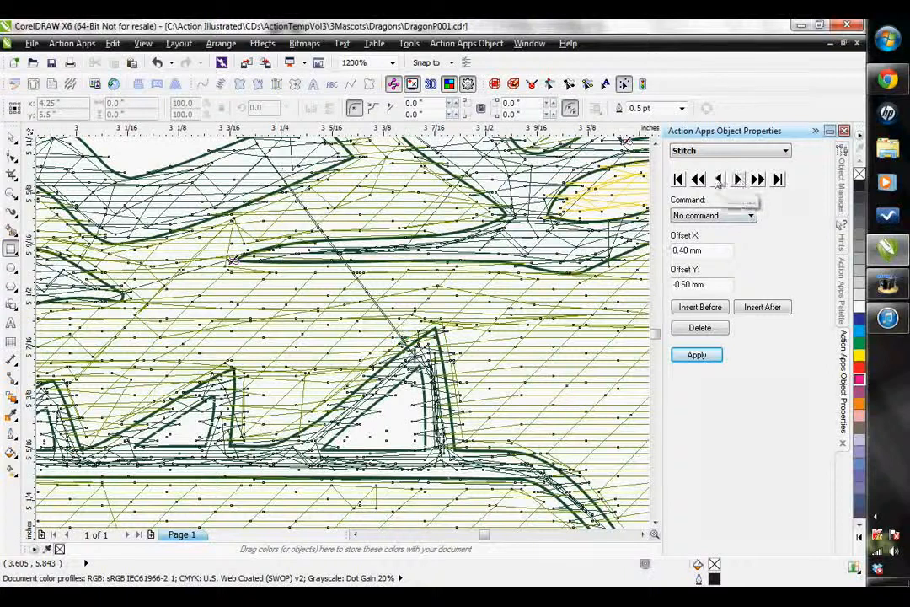
pyautogui.click(719, 182)
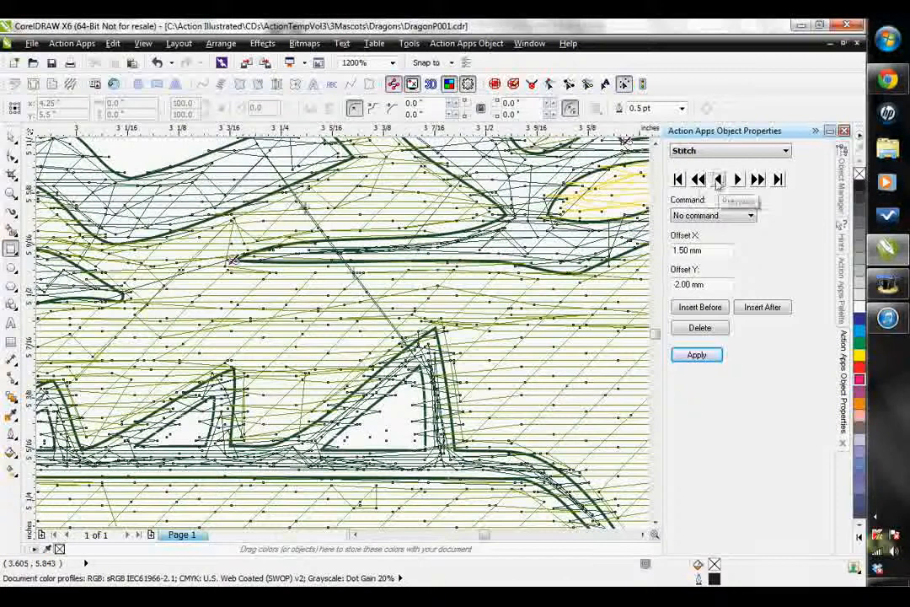
pyautogui.click(717, 181)
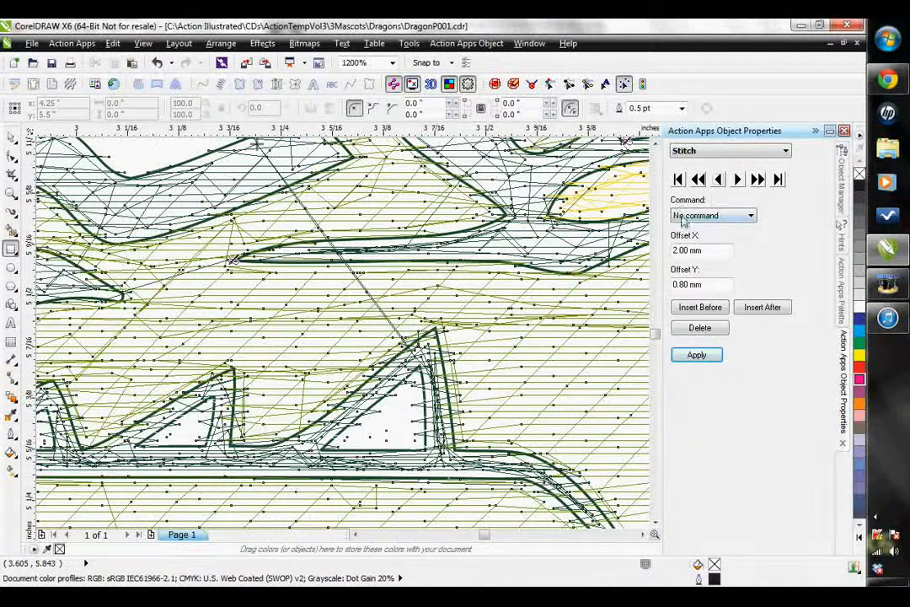
pyautogui.click(708, 215)
pyautogui.click(687, 226)
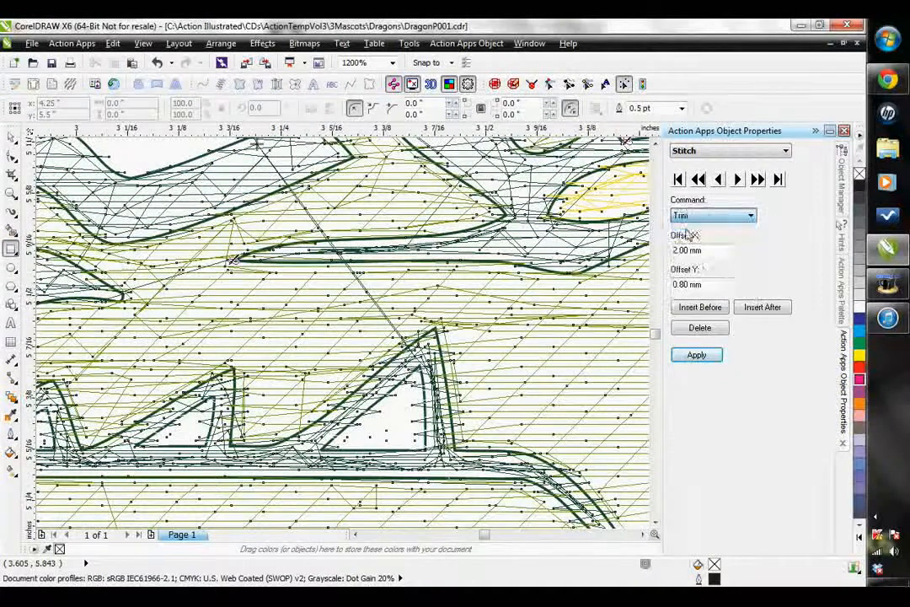
pyautogui.click(687, 359)
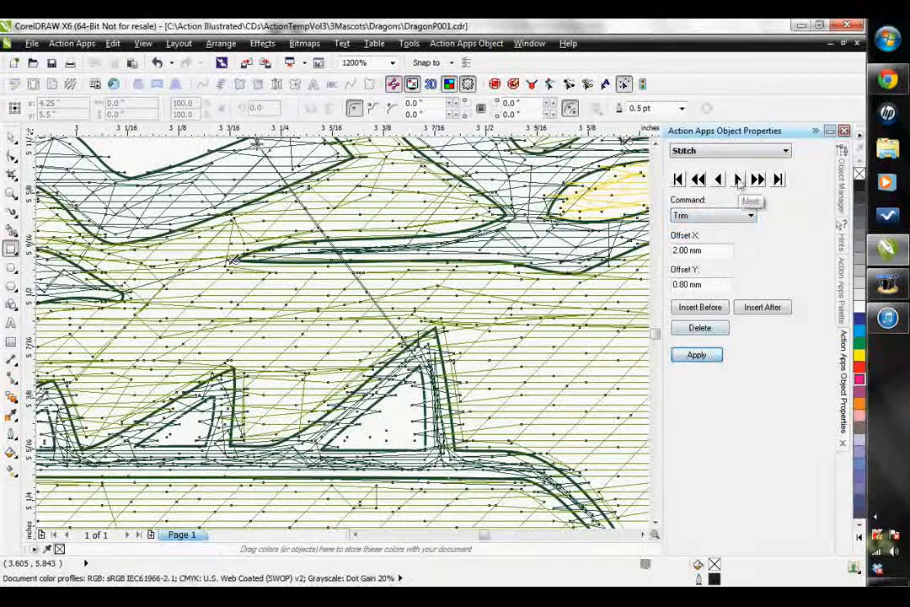
# - Change the three following stitches along the connecting line toward the tooth to Jump commands
pyautogui.click(739, 181)
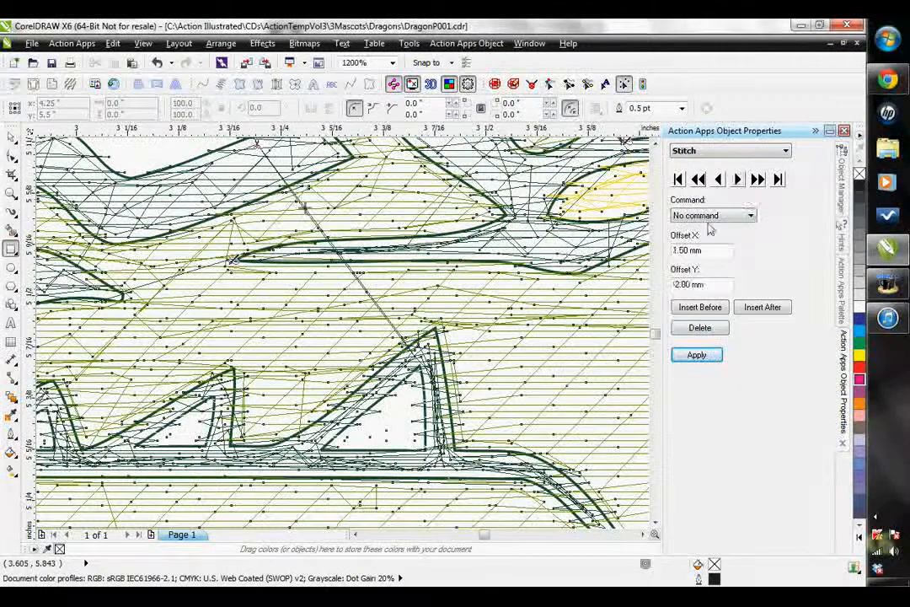
pyautogui.click(731, 217)
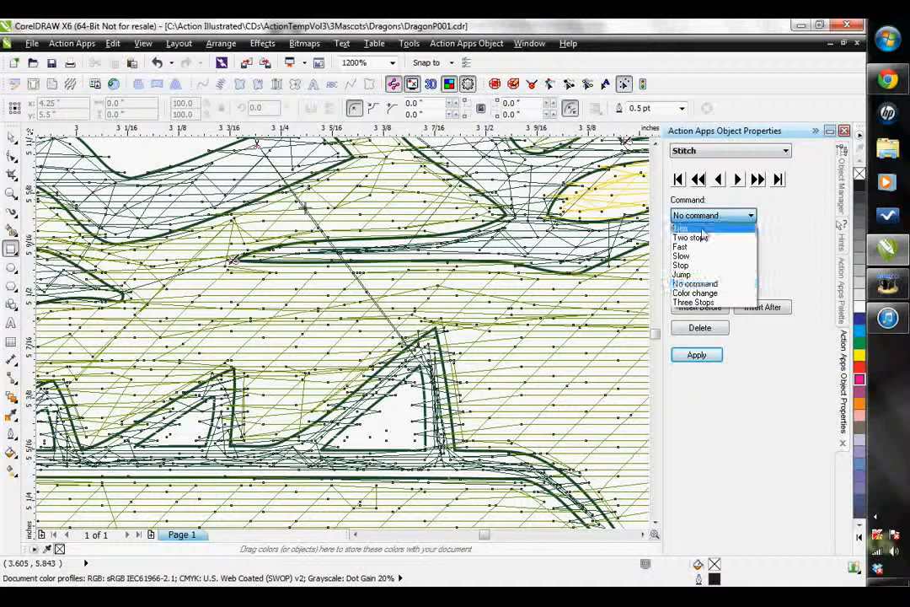
pyautogui.click(685, 277)
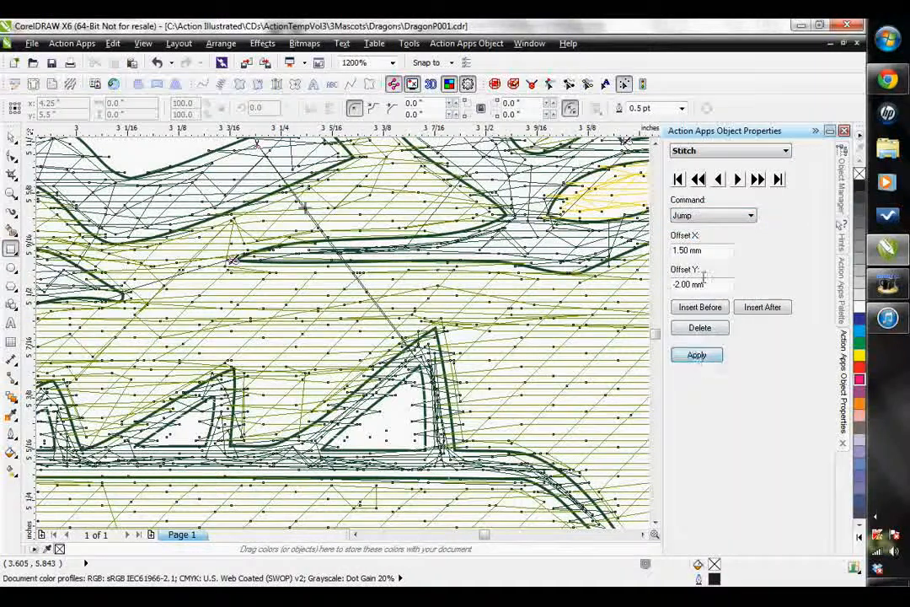
pyautogui.click(738, 180)
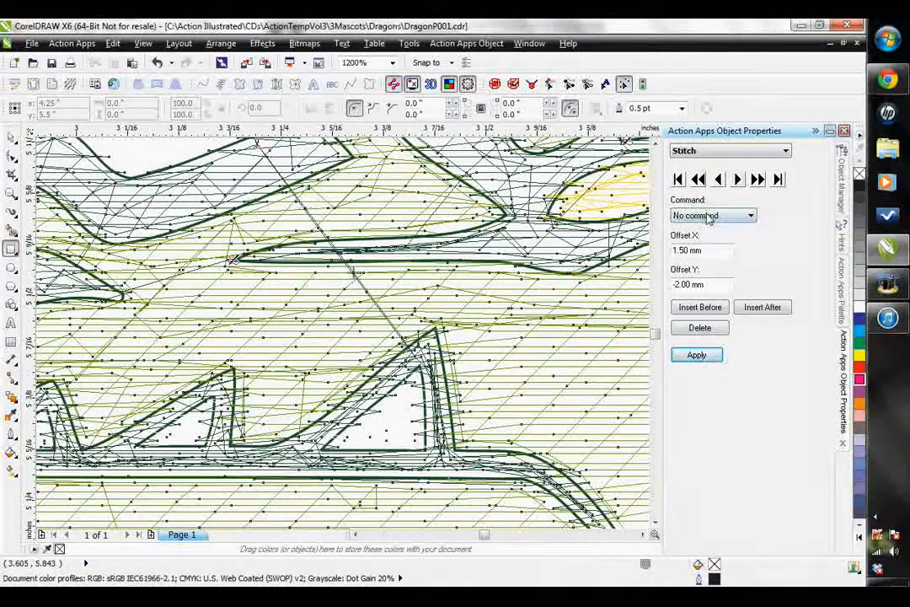
pyautogui.click(711, 216)
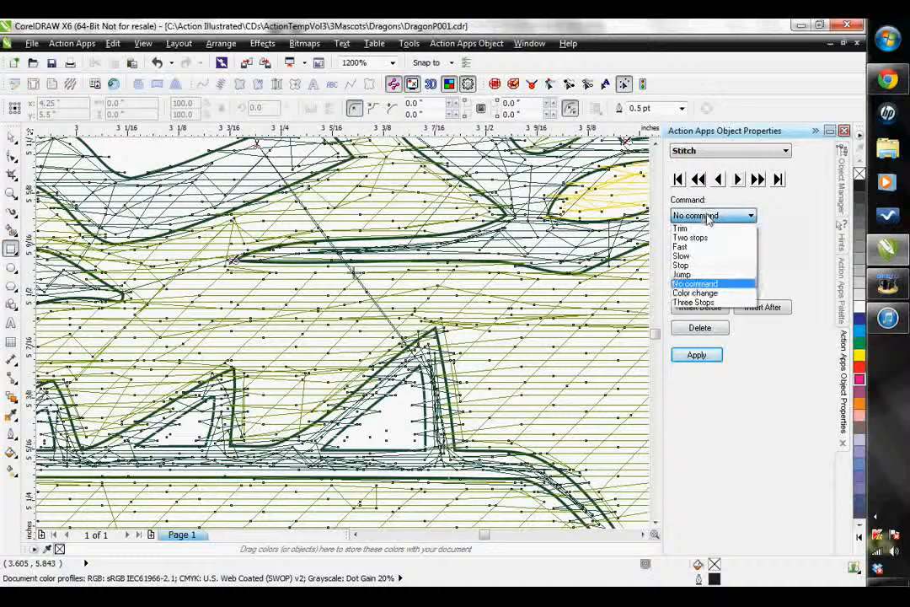
pyautogui.click(685, 275)
pyautogui.click(695, 355)
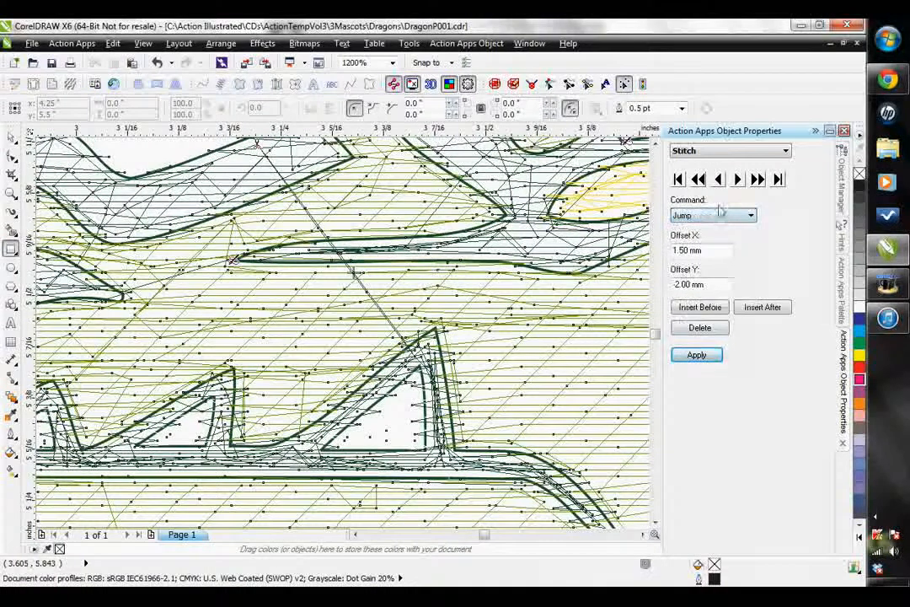
pyautogui.click(738, 180)
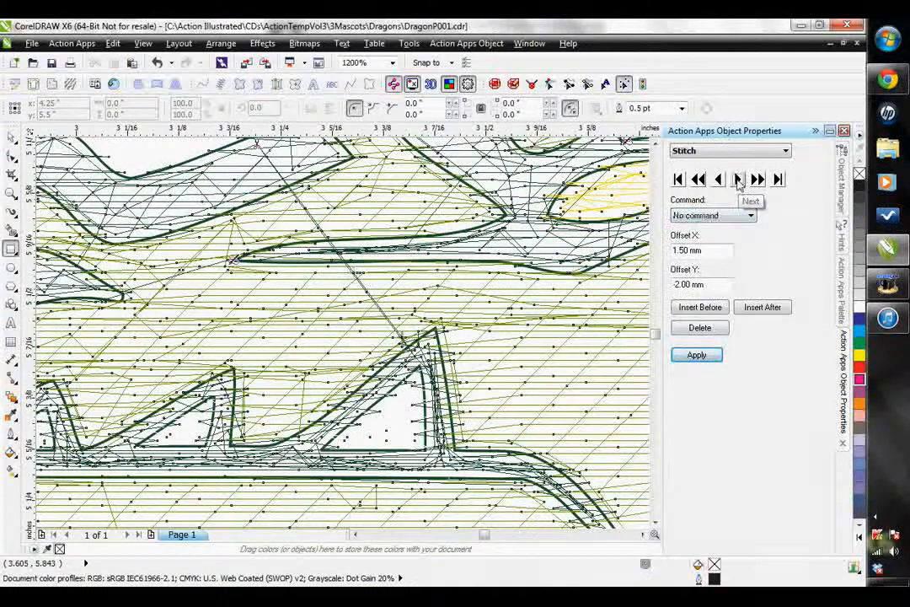
pyautogui.click(710, 216)
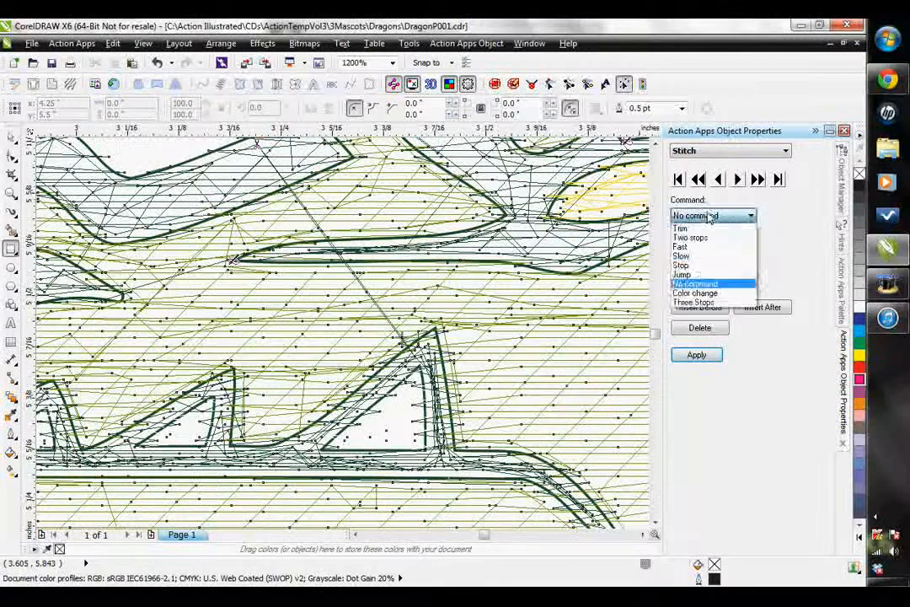
pyautogui.click(691, 272)
pyautogui.click(697, 354)
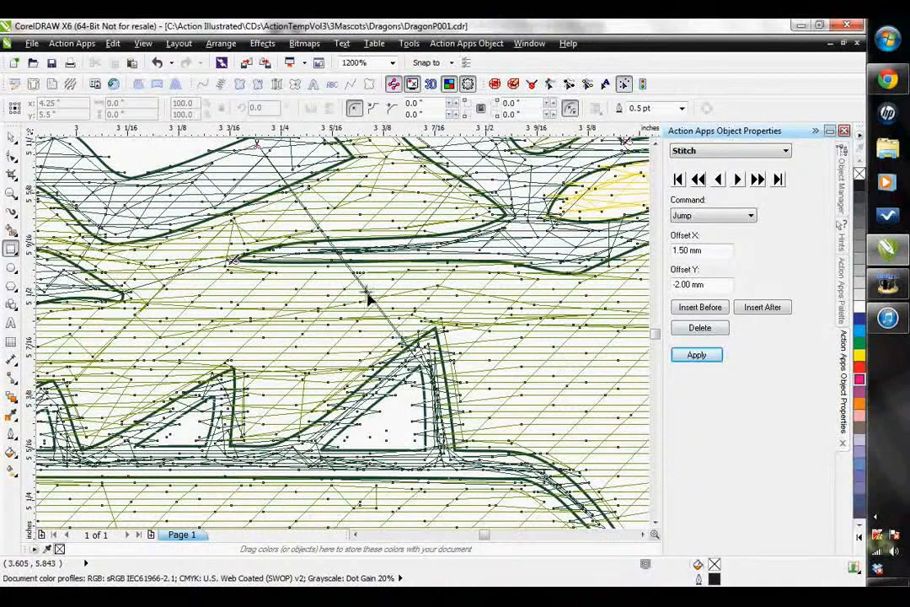
# - Apply a Trim command to the stitch near the largest tooth's tip where the return connecting line starts
pyautogui.click(739, 179)
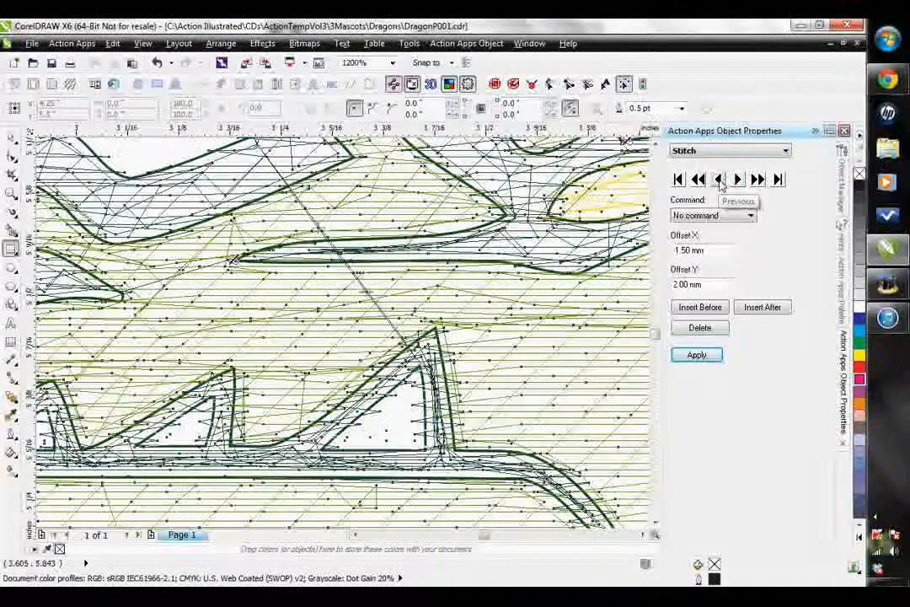
pyautogui.click(720, 180)
pyautogui.click(719, 180)
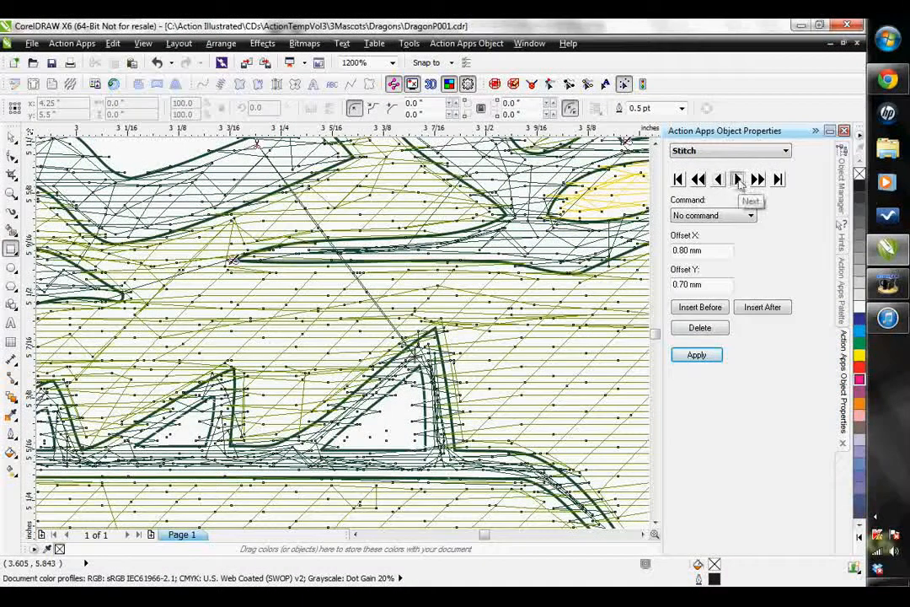
pyautogui.click(739, 180)
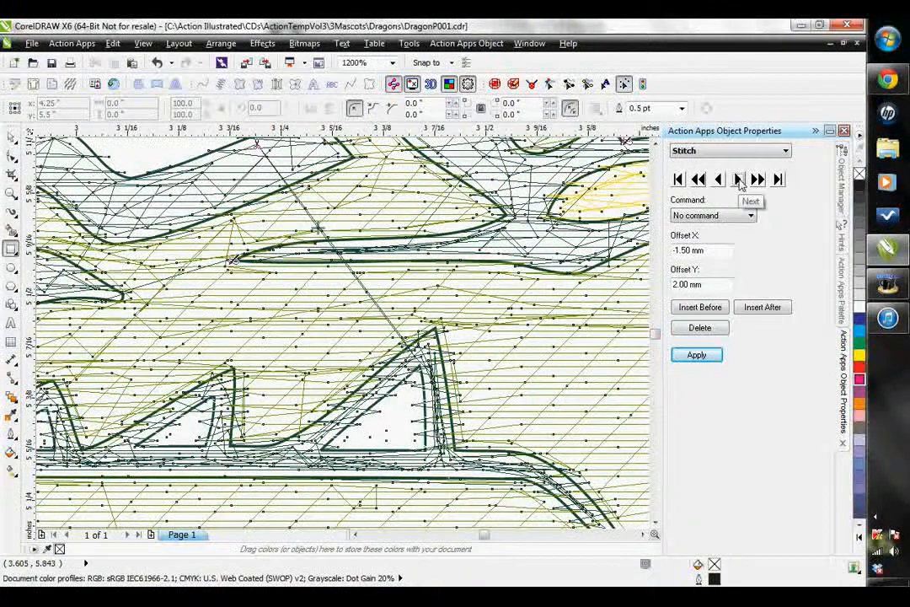
pyautogui.click(738, 180)
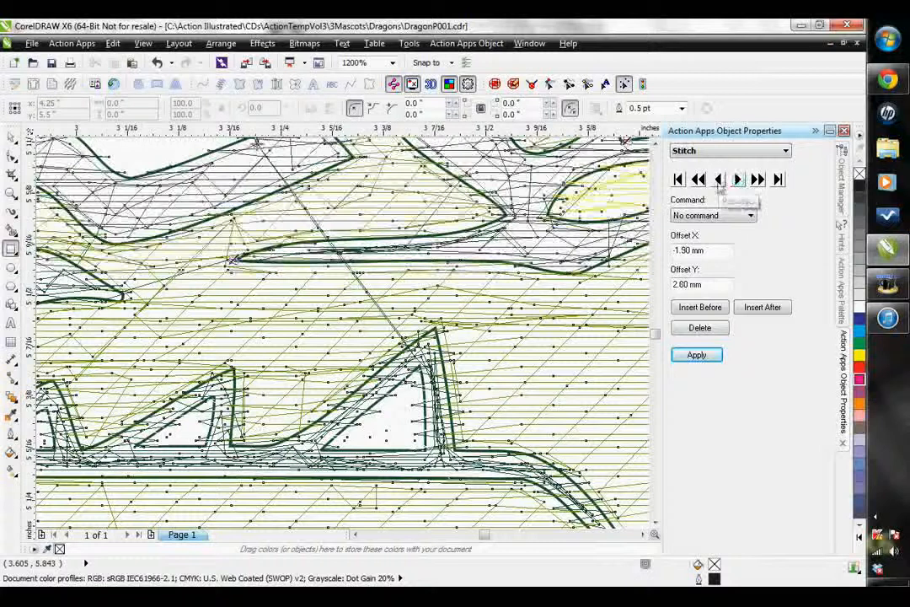
pyautogui.click(718, 180)
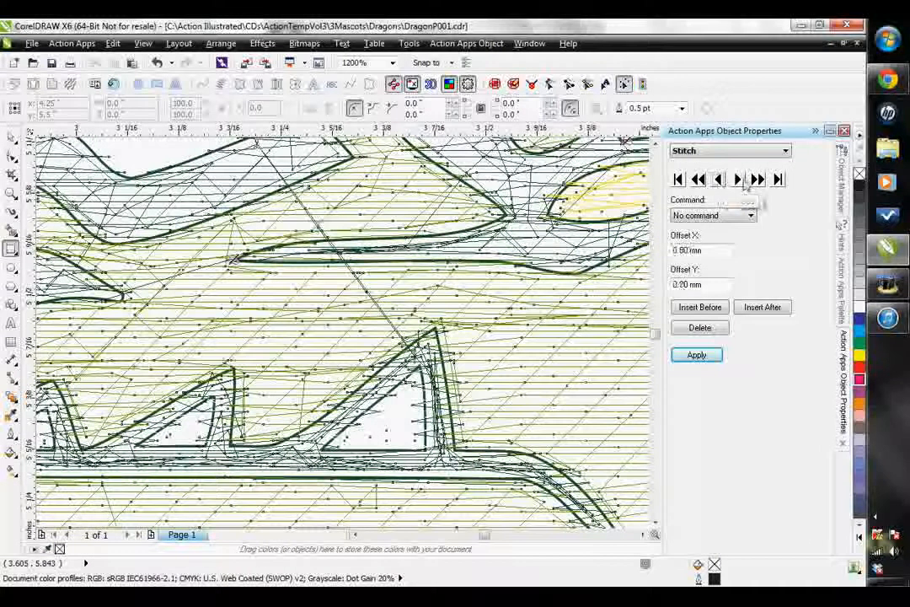
pyautogui.click(720, 216)
pyautogui.click(680, 229)
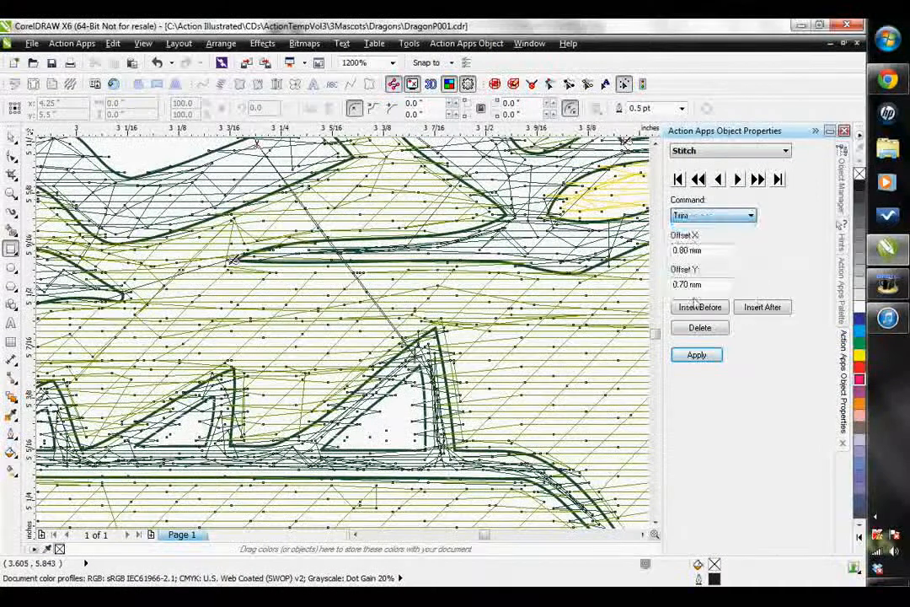
pyautogui.click(696, 355)
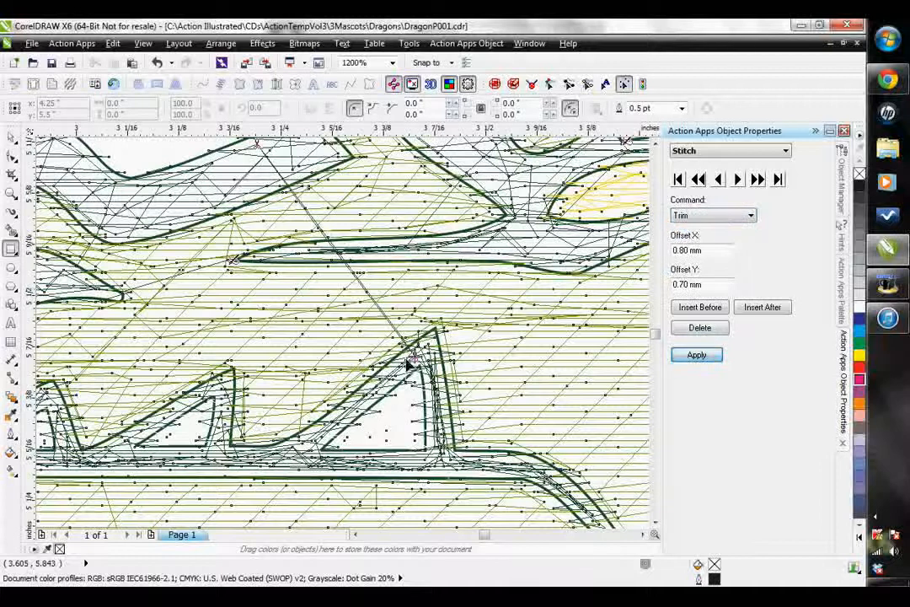
# - Change the next two stitches of the return connecting line to Jump commands and preview the stitching in 3D view
pyautogui.click(740, 181)
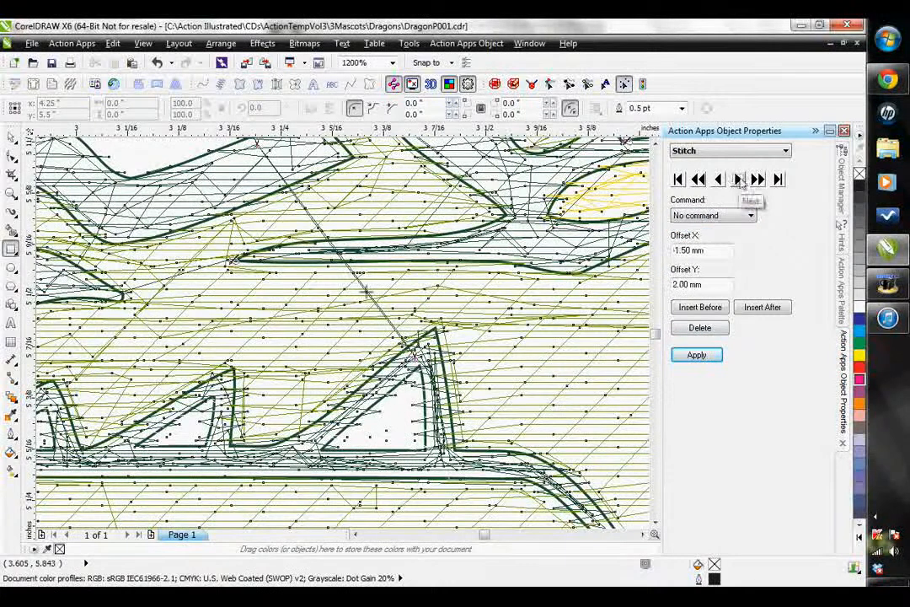
pyautogui.click(704, 216)
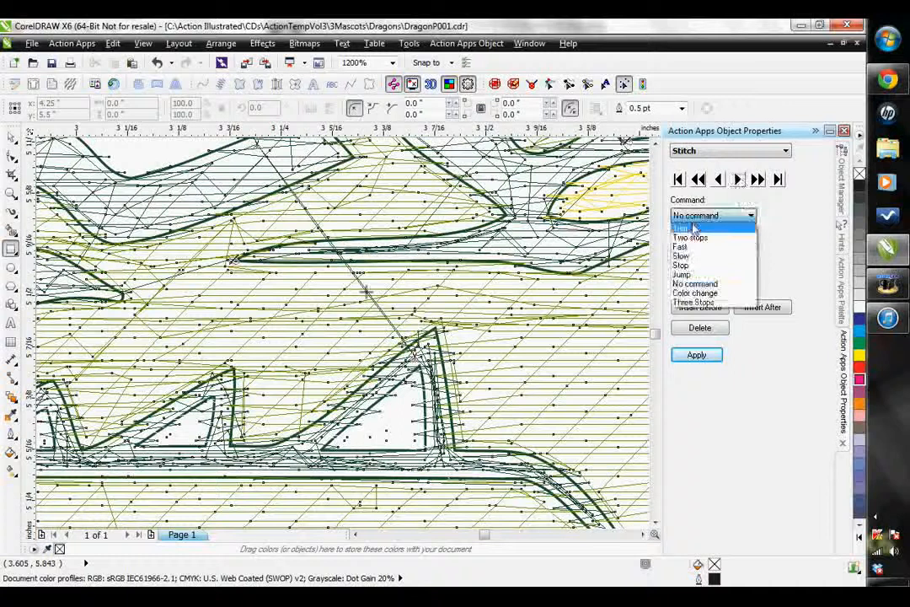
pyautogui.click(681, 274)
pyautogui.click(697, 355)
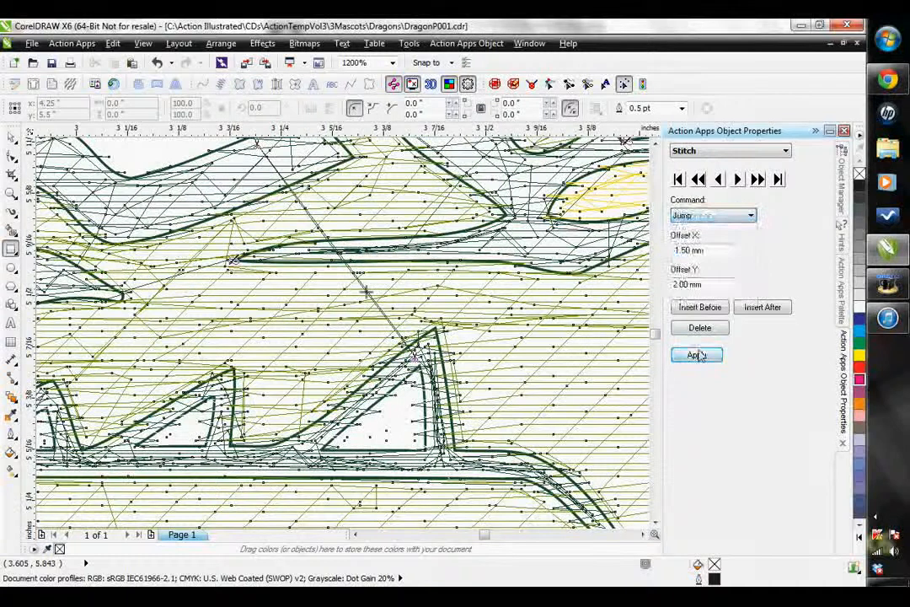
pyautogui.click(740, 179)
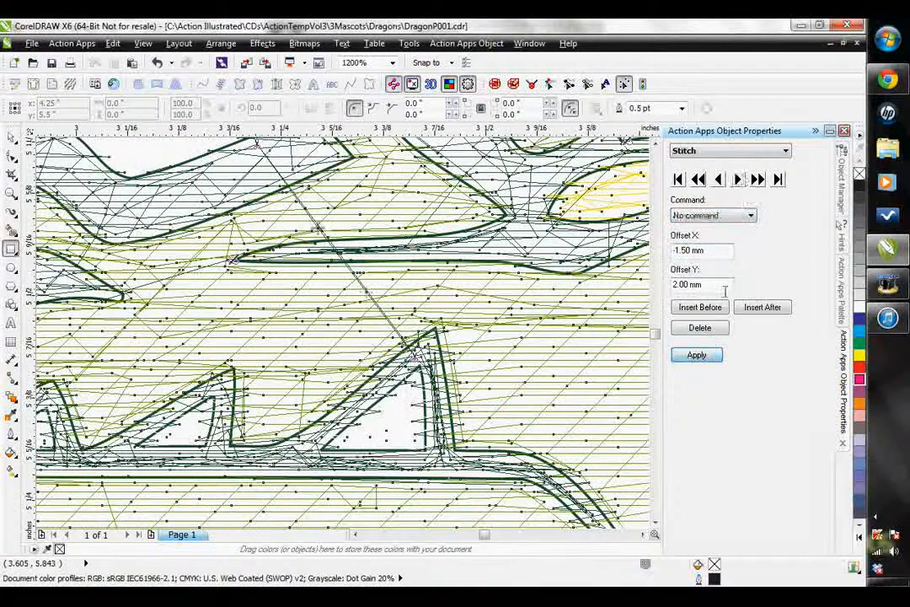
pyautogui.click(712, 216)
pyautogui.click(683, 280)
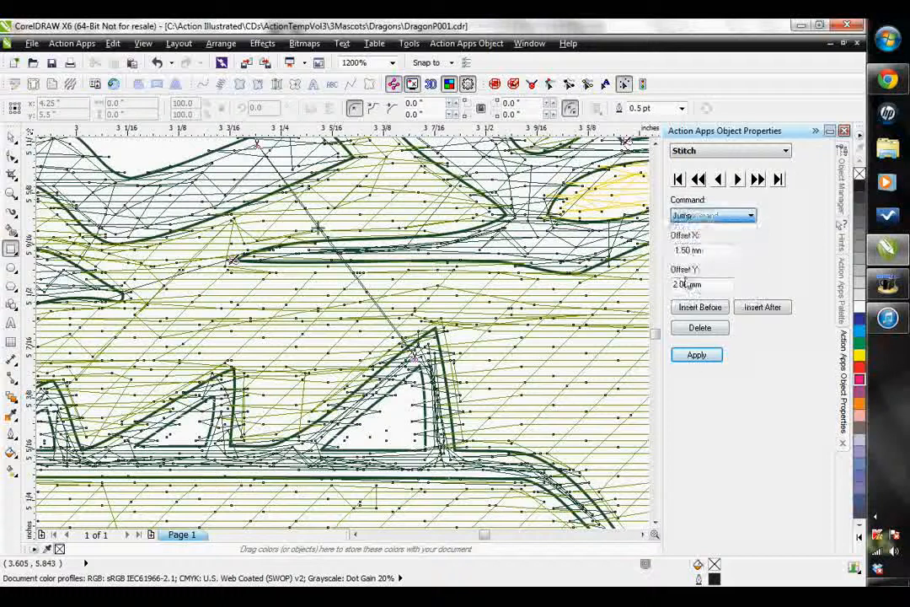
pyautogui.click(695, 357)
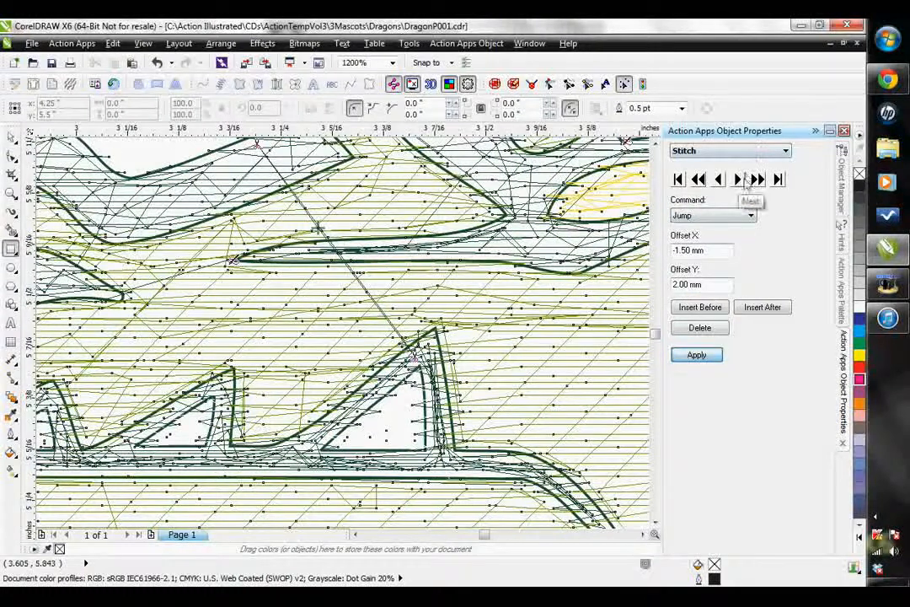
pyautogui.click(743, 181)
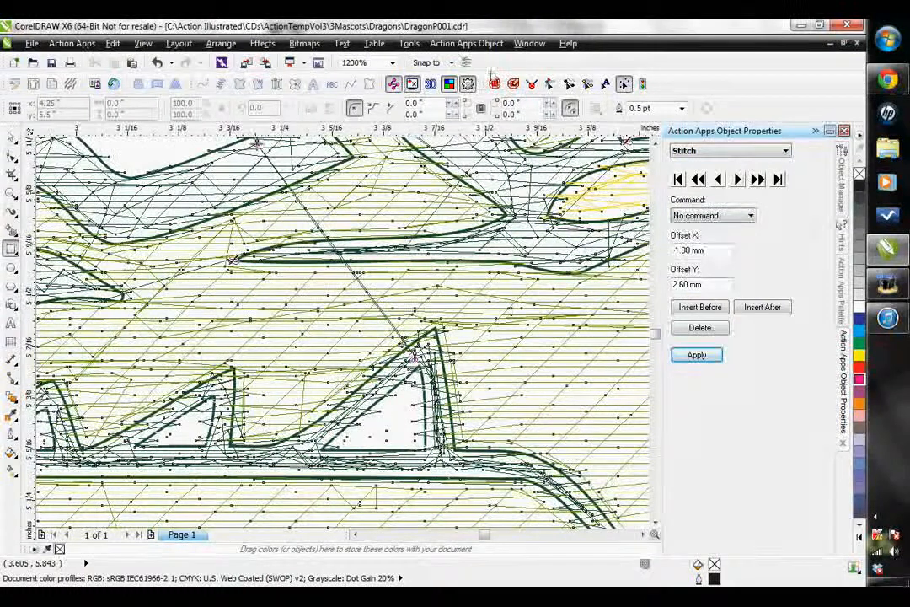
pyautogui.click(430, 84)
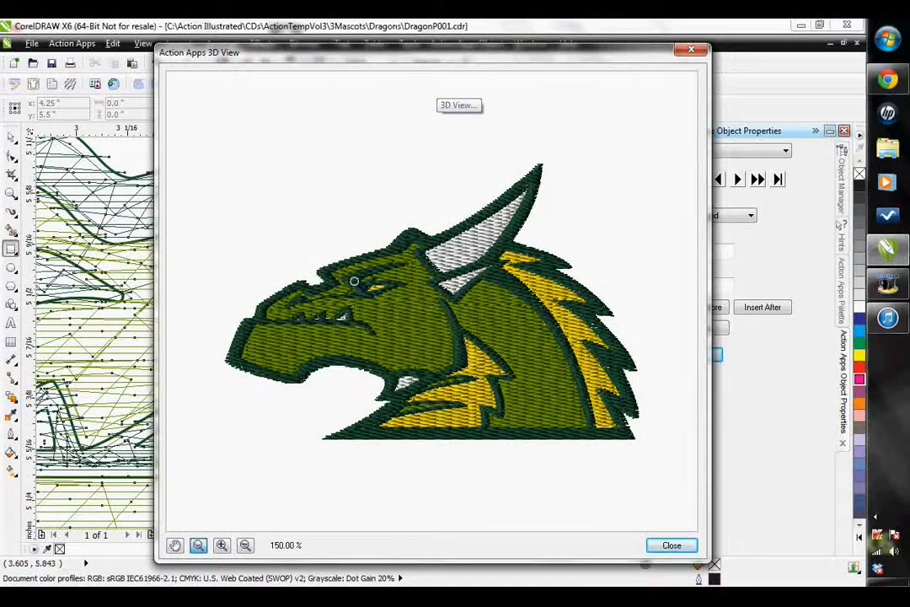
# - Close the 3D preview and list the stitch objects of Layer 1 in the Object Manager
pyautogui.click(691, 50)
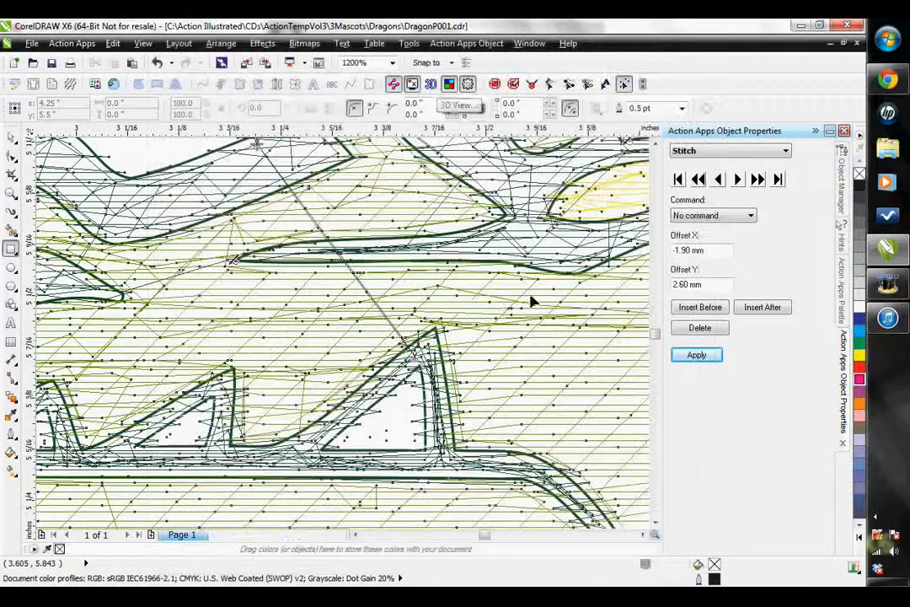
pyautogui.scroll(-1, 461, 315)
pyautogui.scroll(-1, 472, 295)
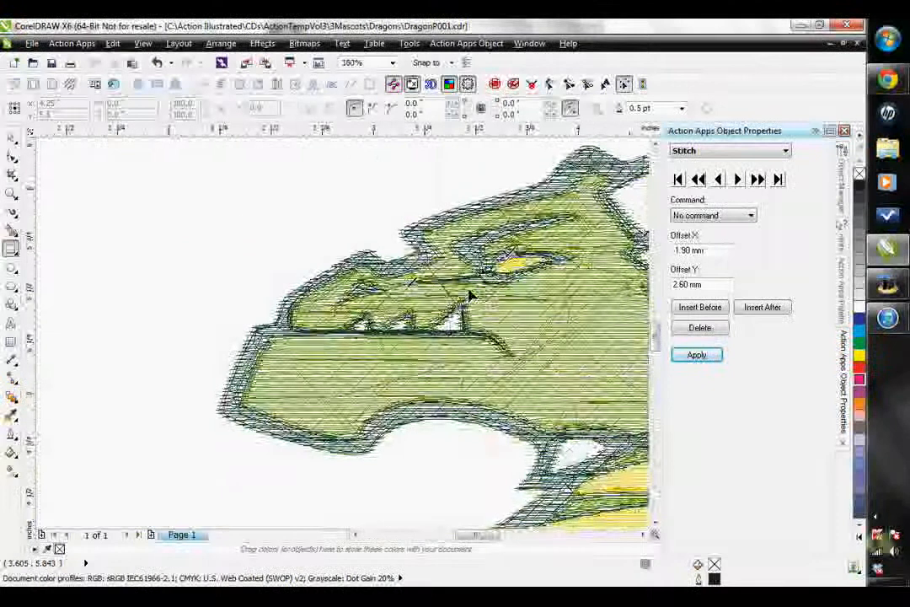
pyautogui.scroll(-1, 487, 309)
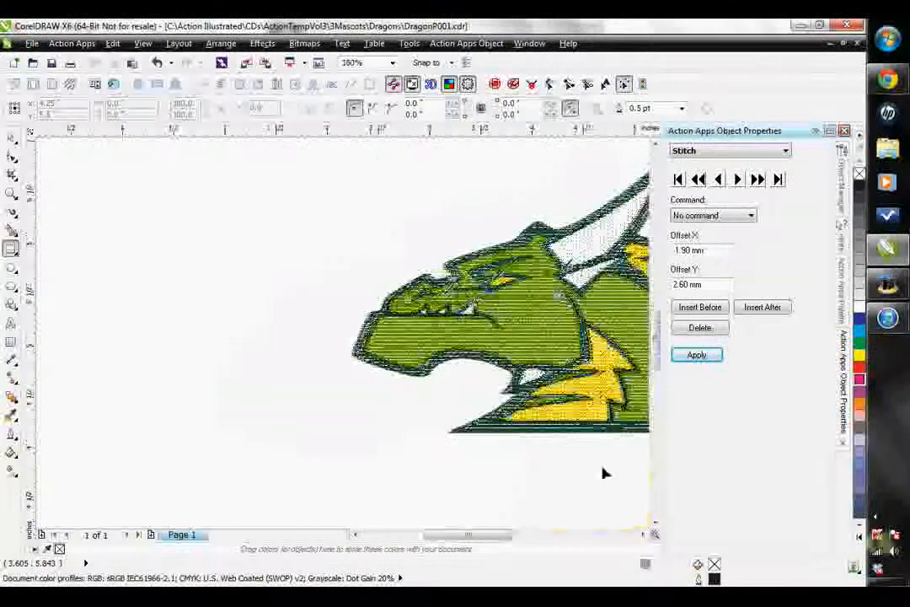
pyautogui.scroll(-1, 590, 479)
pyautogui.click(644, 537)
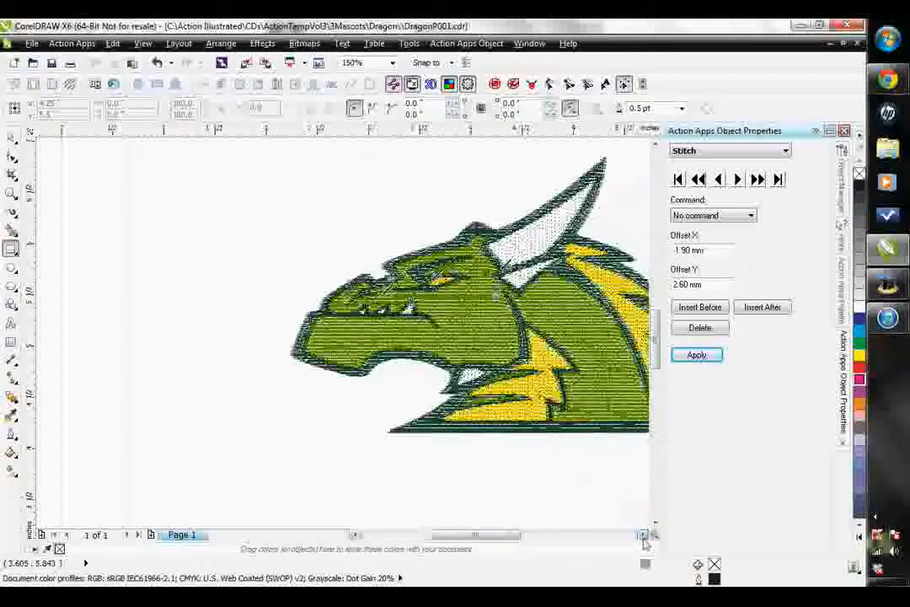
pyautogui.click(842, 181)
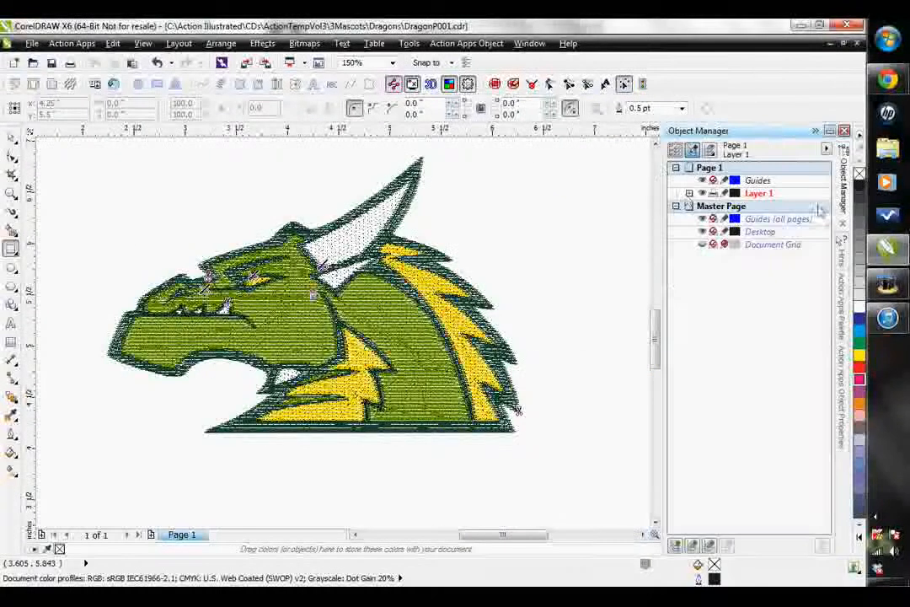
pyautogui.click(690, 193)
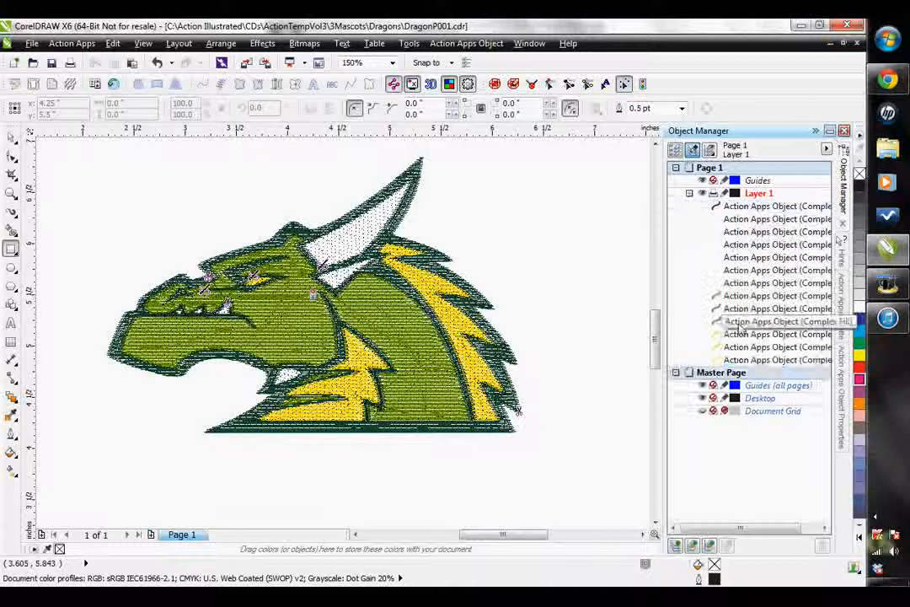
# - Select the three yellow stitch objects on Layer 1 and apply Auto Start/Stop to them
pyautogui.click(758, 360)
pyautogui.keyDown('ctrl'); pyautogui.click(742, 346); pyautogui.keyUp('ctrl')
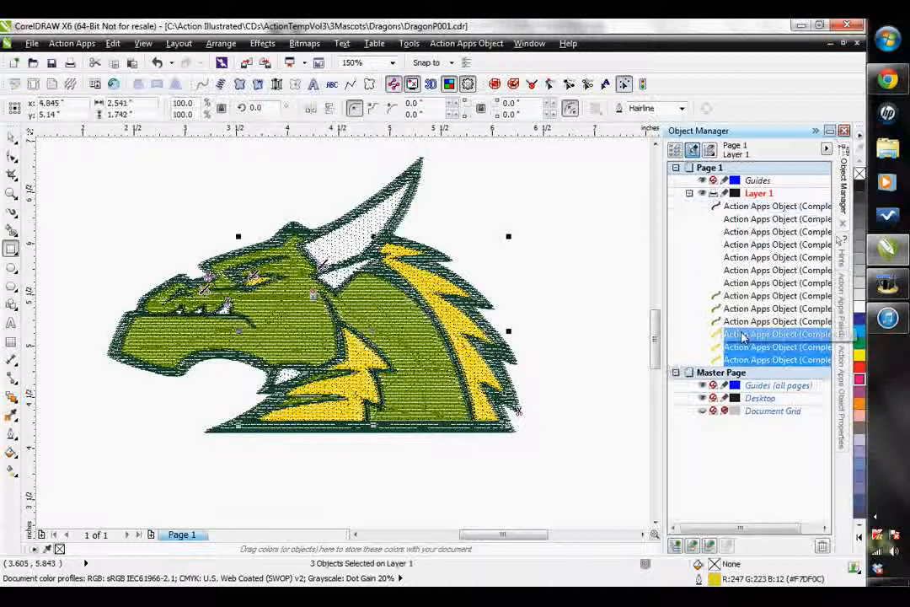
pyautogui.keyDown('ctrl'); pyautogui.click(742, 334); pyautogui.keyUp('ctrl')
pyautogui.click(477, 44)
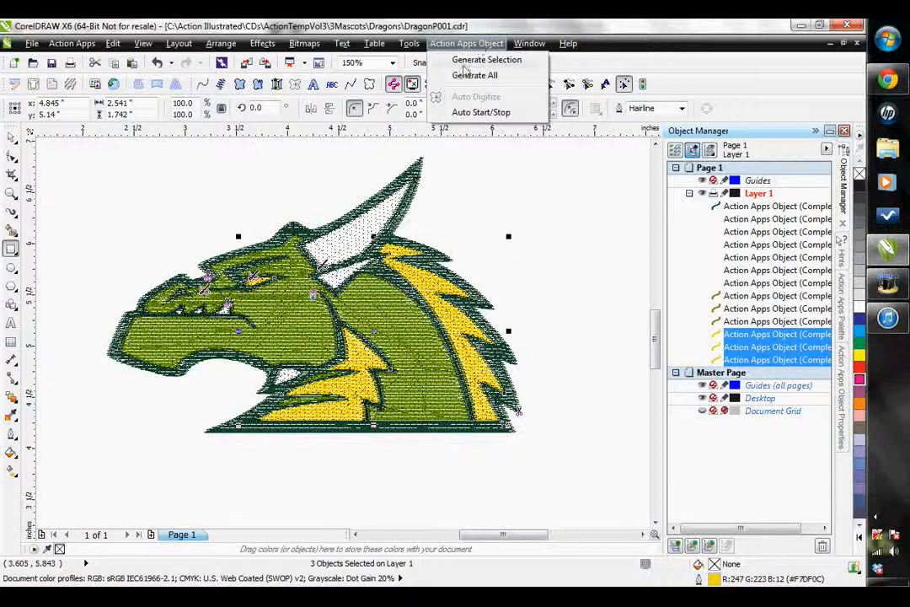
pyautogui.click(477, 112)
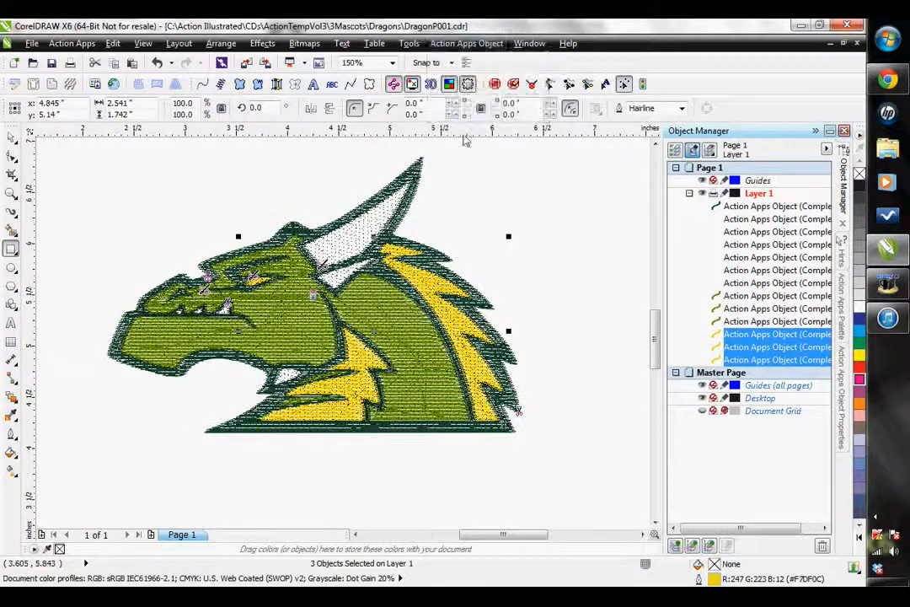
# - Select the three light green stitch objects on Layer 1 and apply Auto Start/Stop to them
pyautogui.click(756, 321)
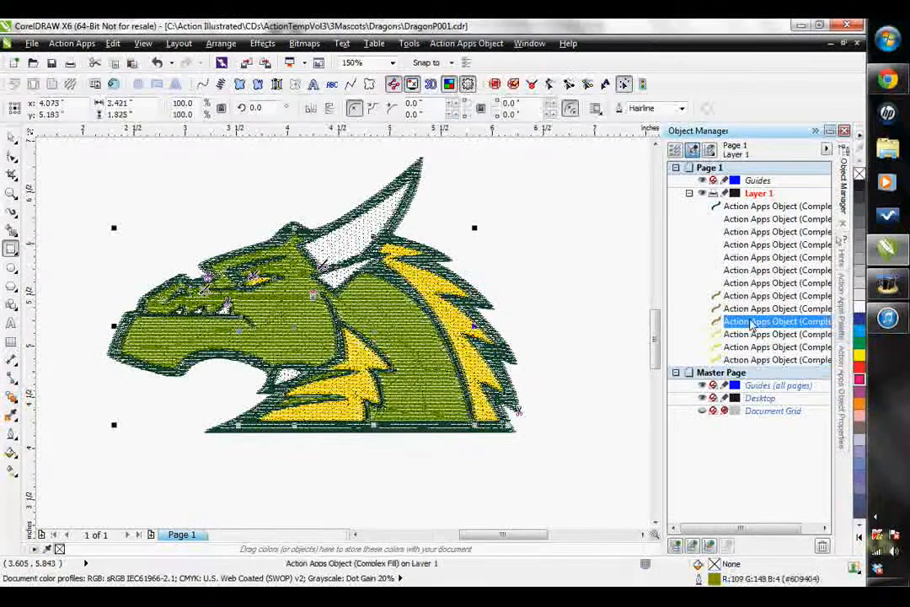
pyautogui.keyDown('shift'); pyautogui.click(743, 297); pyautogui.keyUp('shift')
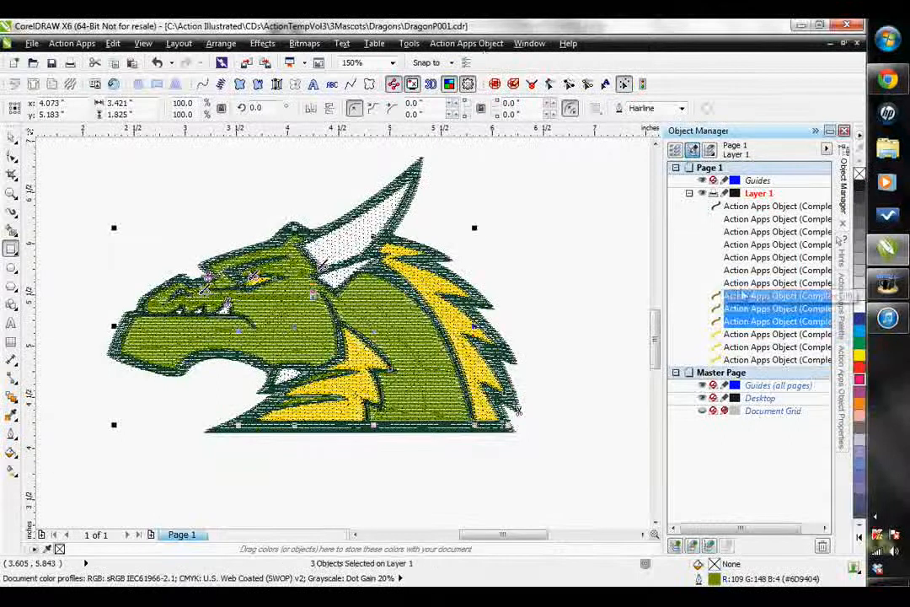
pyautogui.click(466, 43)
pyautogui.click(472, 112)
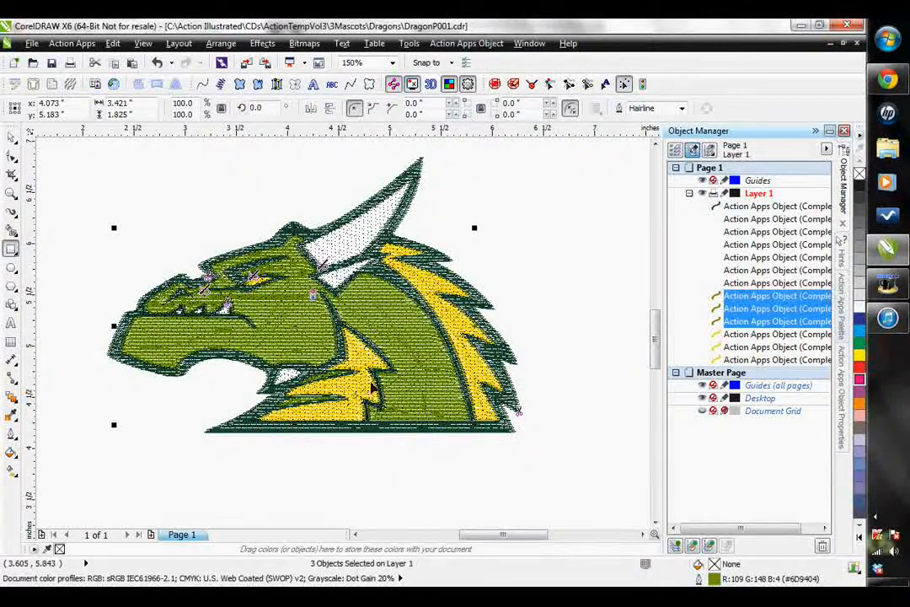
# - Select the six white stitch objects on Layer 1, apply Auto Start/Stop to them and clear the selection
pyautogui.click(750, 285)
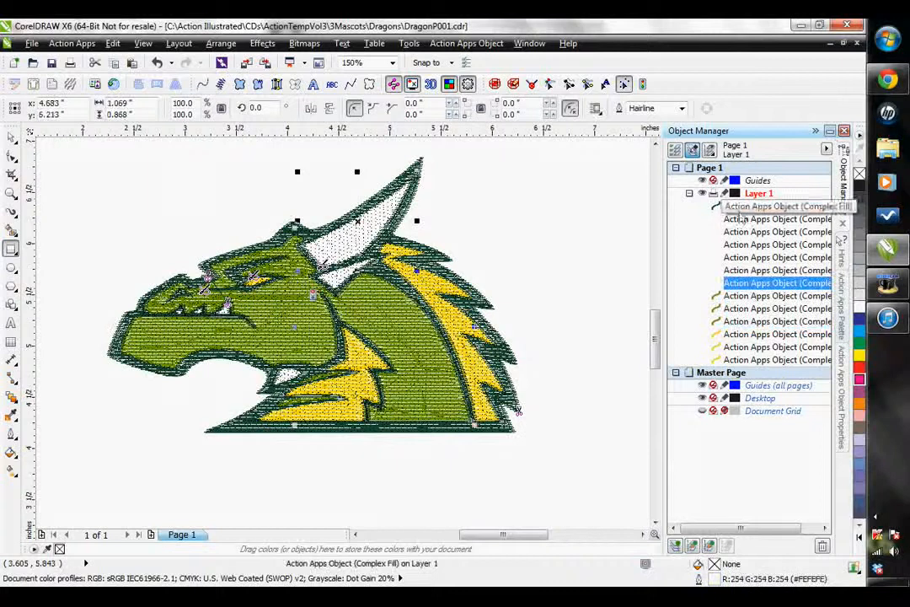
pyautogui.keyDown('shift'); pyautogui.click(727, 218); pyautogui.keyUp('shift')
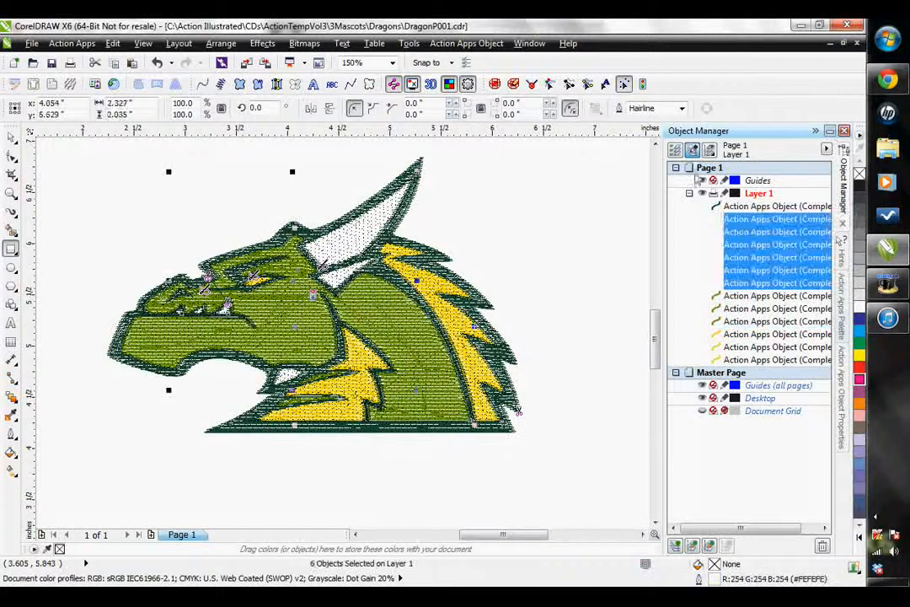
pyautogui.click(467, 43)
pyautogui.click(482, 112)
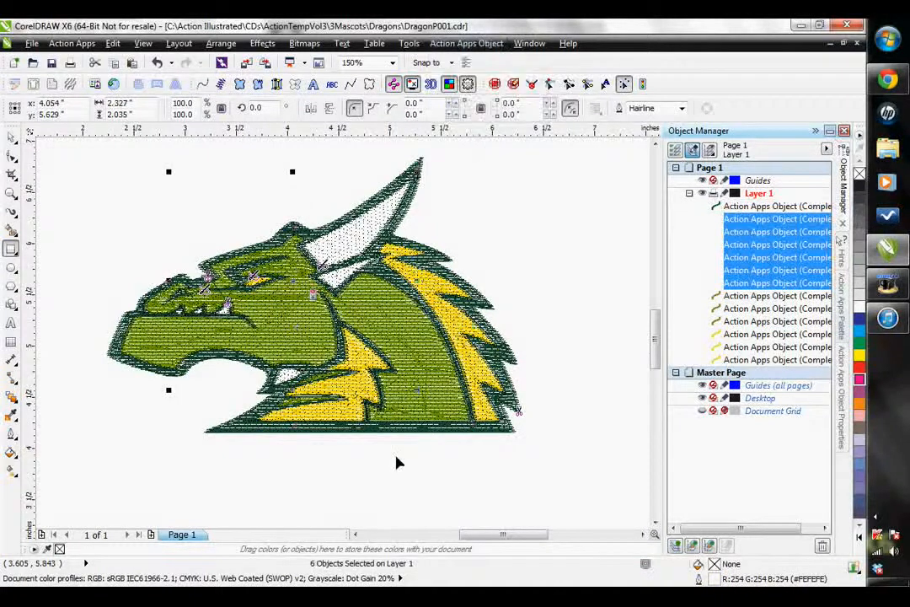
pyautogui.click(112, 173)
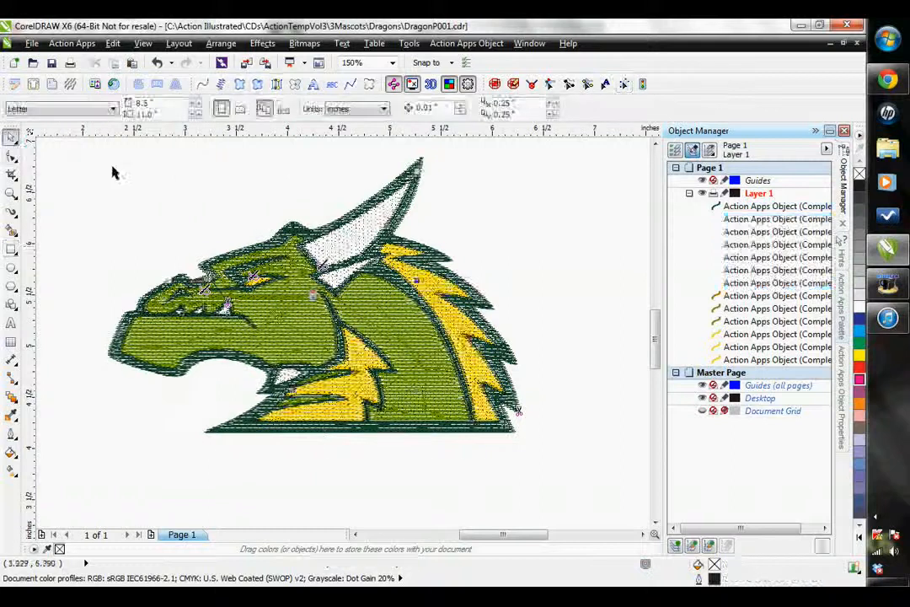
# - Inspect the neck stitching up close and close the dragon document without saving the changes
pyautogui.scroll(5, 402, 319)
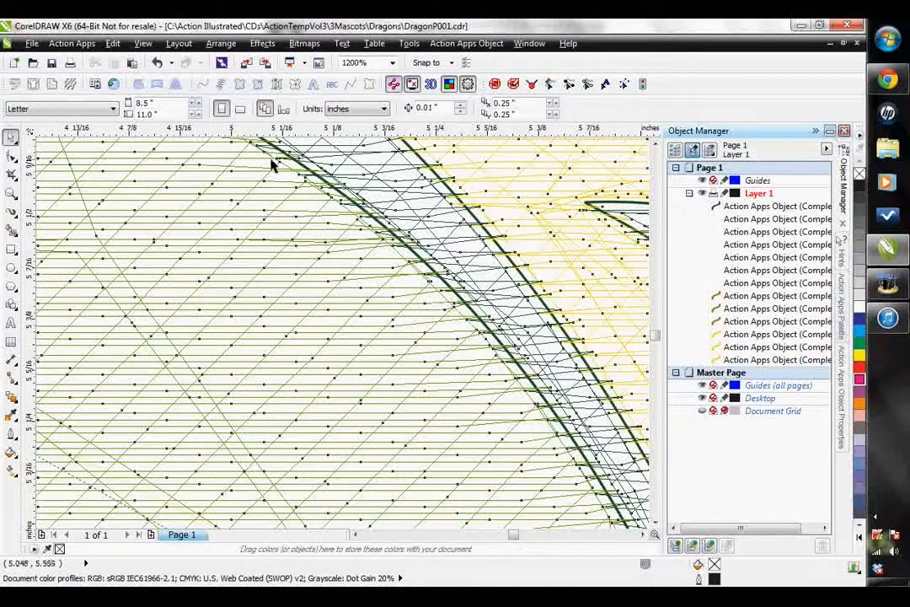
pyautogui.scroll(-4, 371, 299)
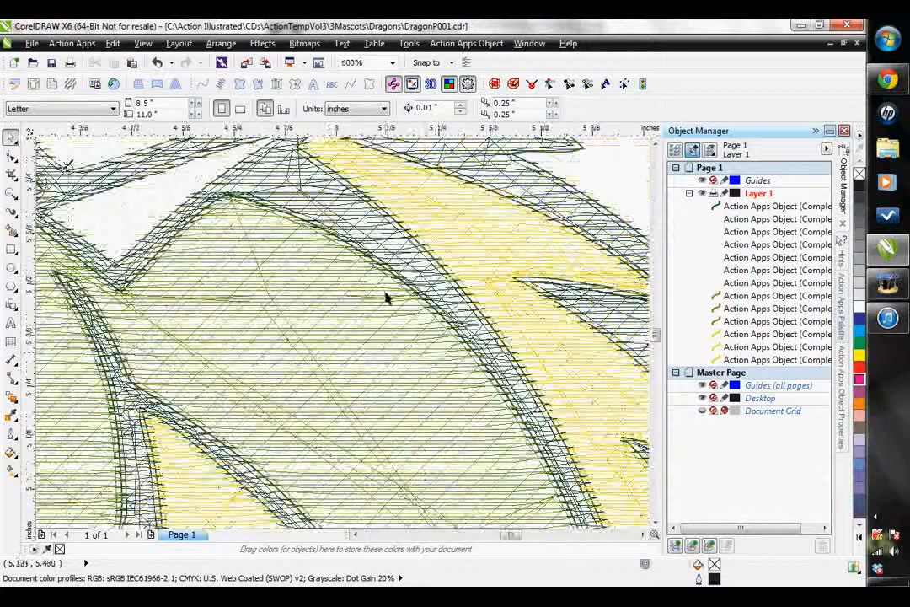
pyautogui.scroll(-3, 390, 303)
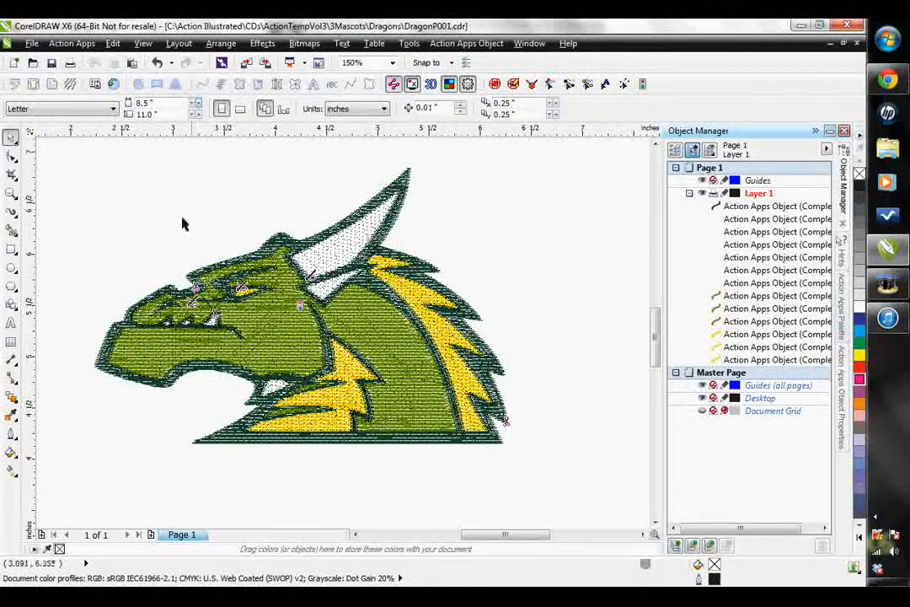
pyautogui.click(356, 537)
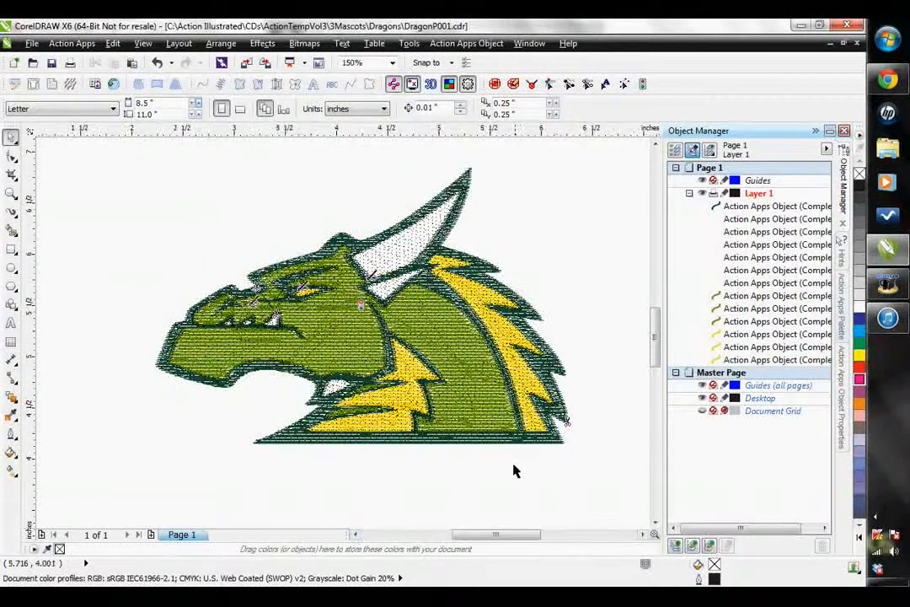
pyautogui.click(857, 44)
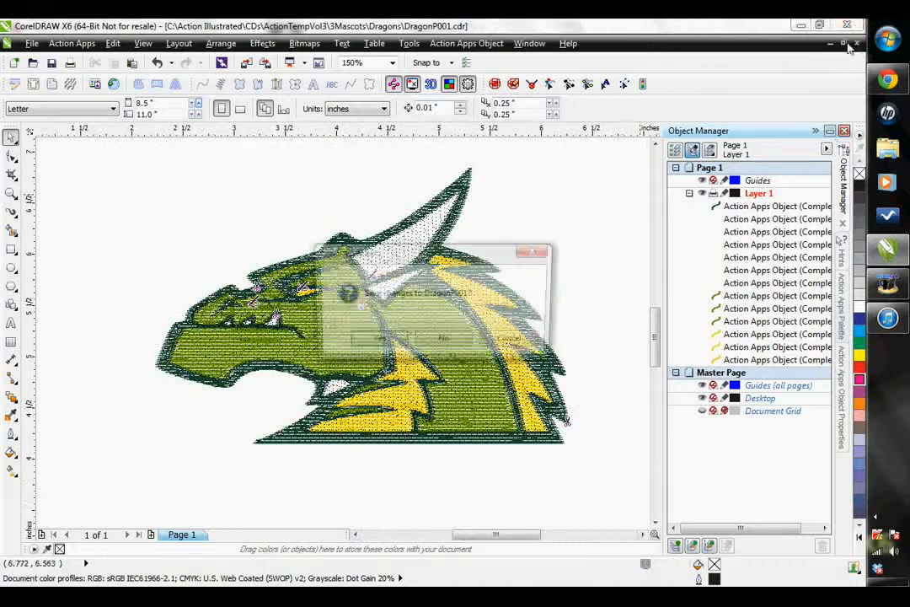
pyautogui.click(435, 340)
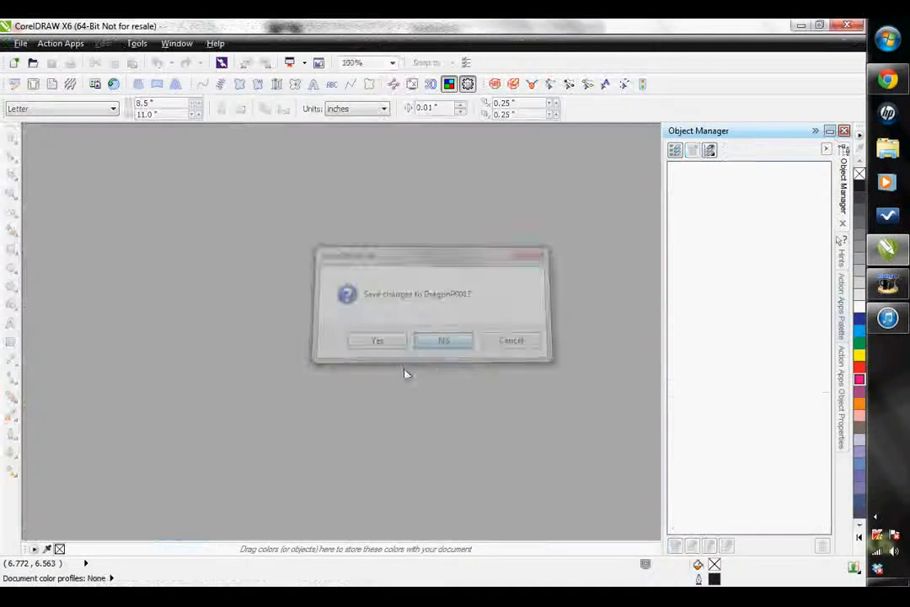
# - Open the frontierjk9.eps clip art from the Frontiersmen-Pioneers category of the Template Browser
pyautogui.click(96, 85)
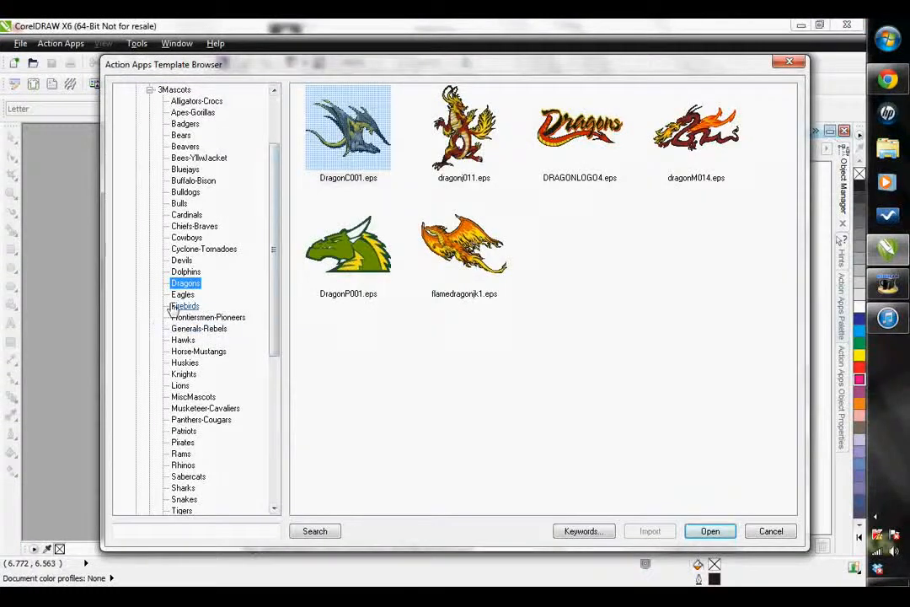
pyautogui.click(206, 318)
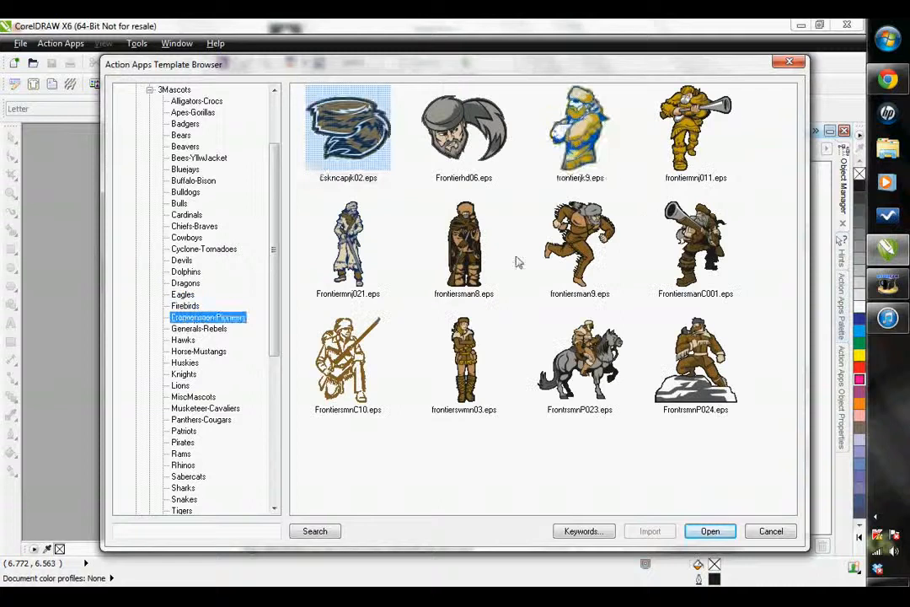
pyautogui.click(583, 124)
pyautogui.click(711, 531)
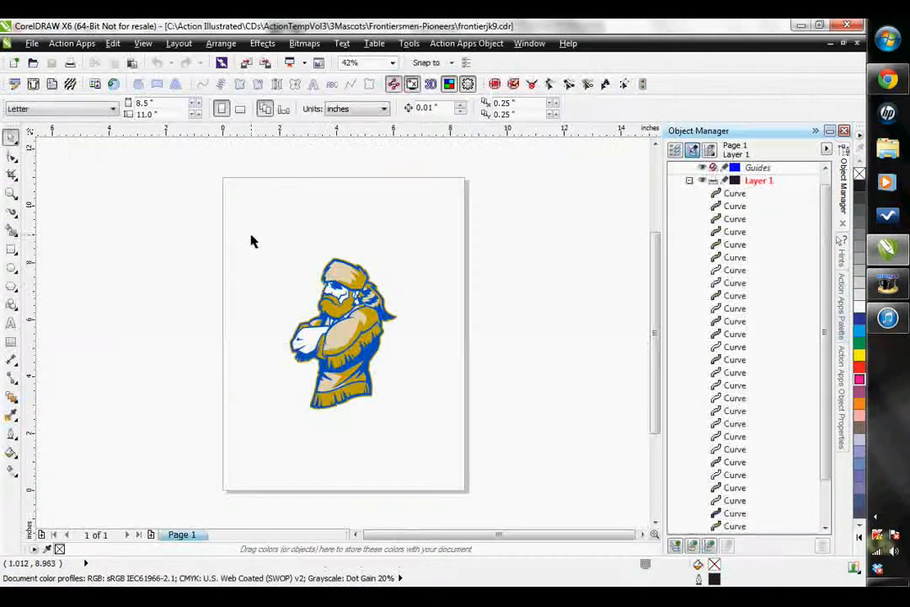
# - Select the whole frontiersman artwork and set its height to 4 inches, keeping the proportions
pyautogui.moveTo(229, 217); pyautogui.dragTo(485, 485)
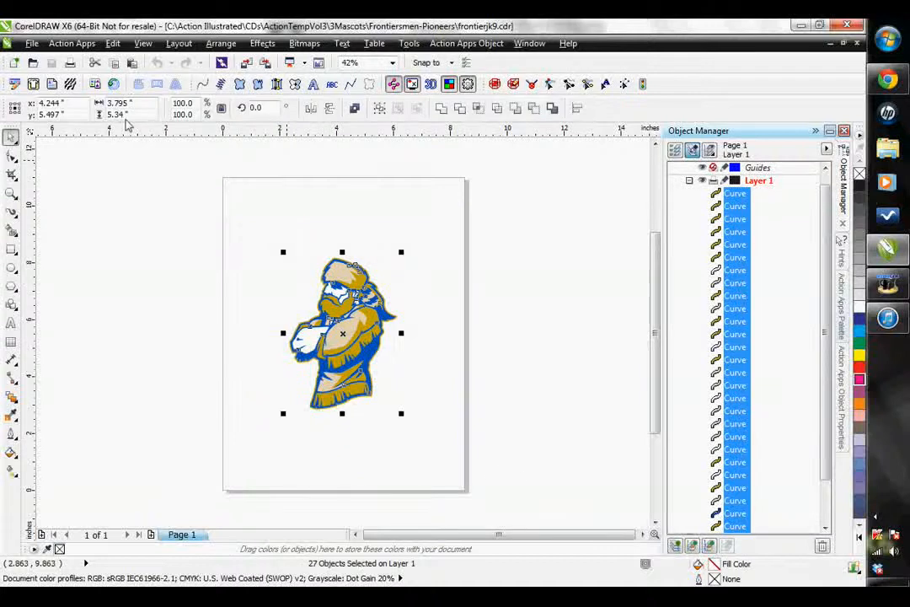
pyautogui.click(132, 113)
pyautogui.write('4')
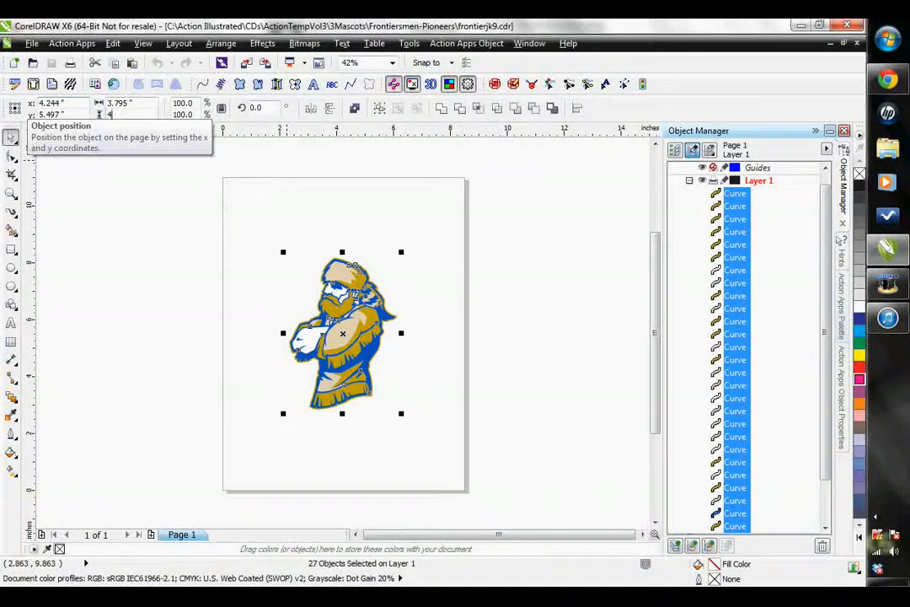
pyautogui.press('Return')
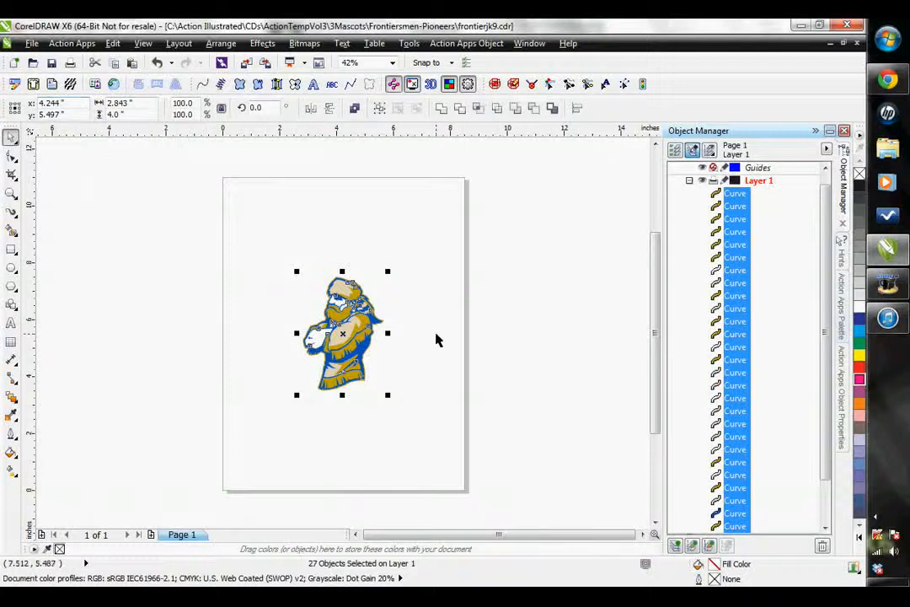
# - Simplify all the frontiersman's curves to cut away overlapping areas and clear the selection
pyautogui.click(498, 109)
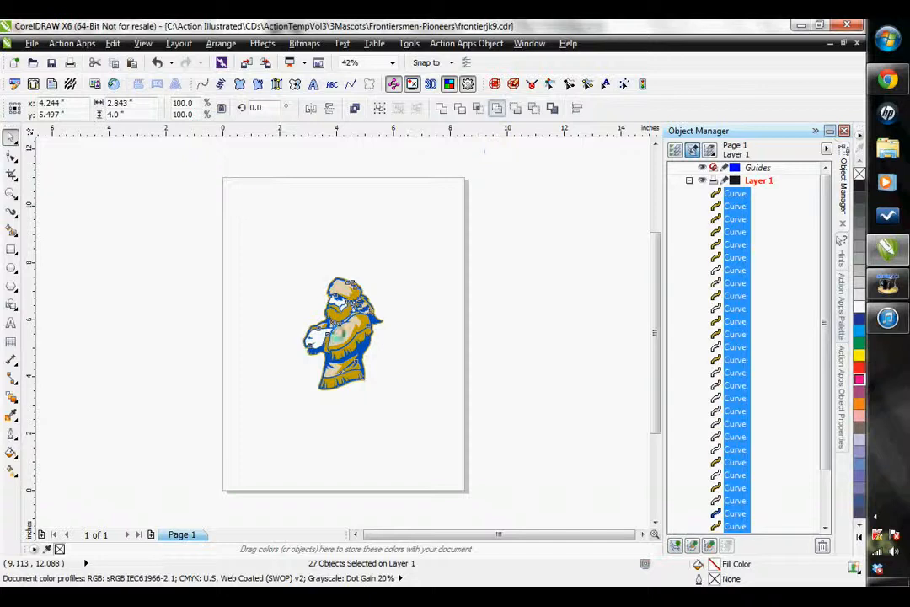
pyautogui.scroll(2, 451, 341)
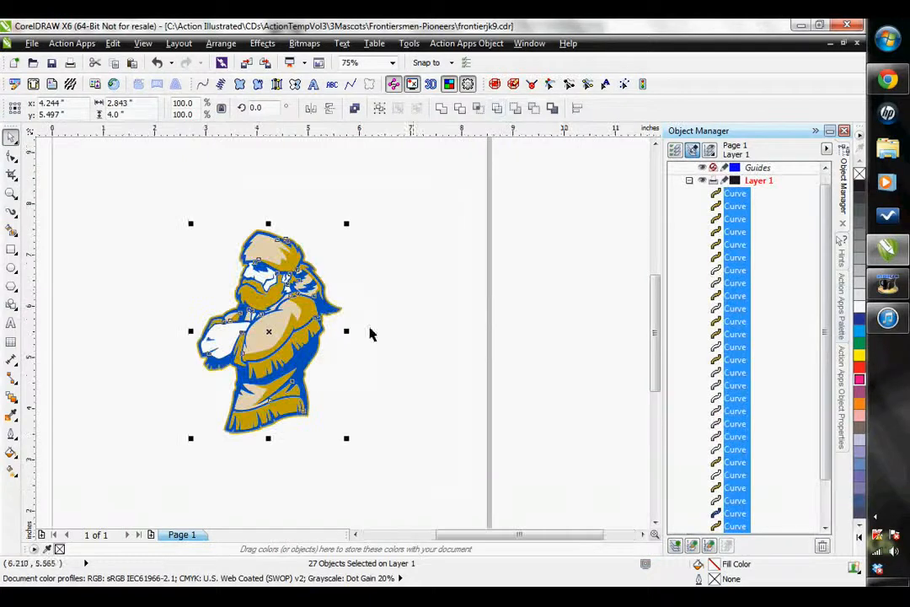
pyautogui.click(557, 328)
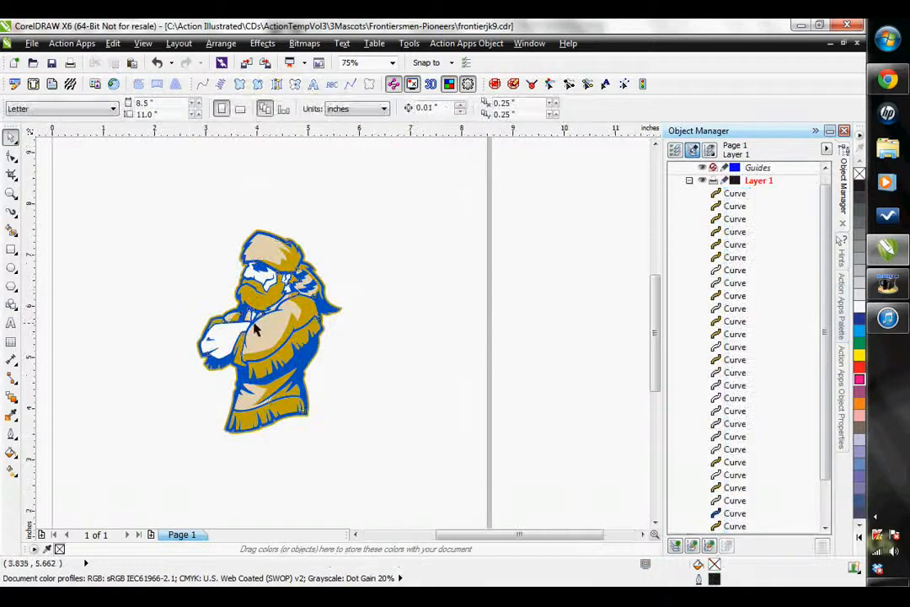
# - Check the tan sleeve's fill, and replace the design's tan colour with PANTONE 466 CV in the Template Editor
pyautogui.click(265, 337)
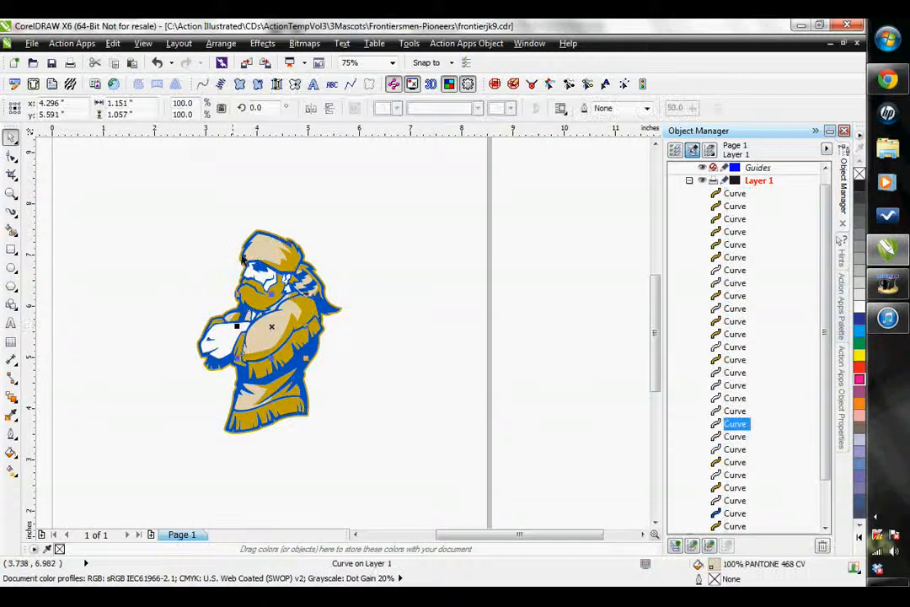
pyautogui.click(214, 248)
pyautogui.click(14, 85)
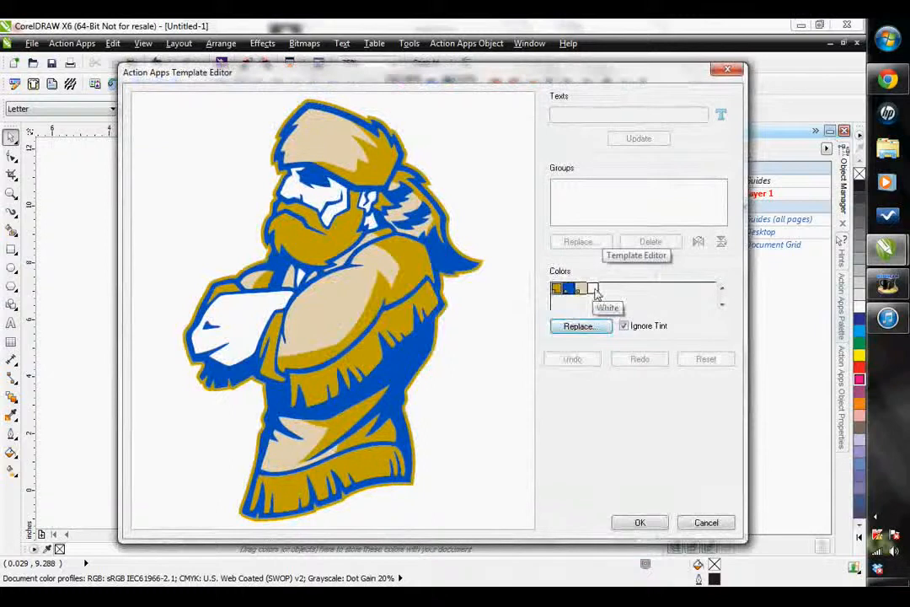
pyautogui.click(581, 291)
pyautogui.click(582, 328)
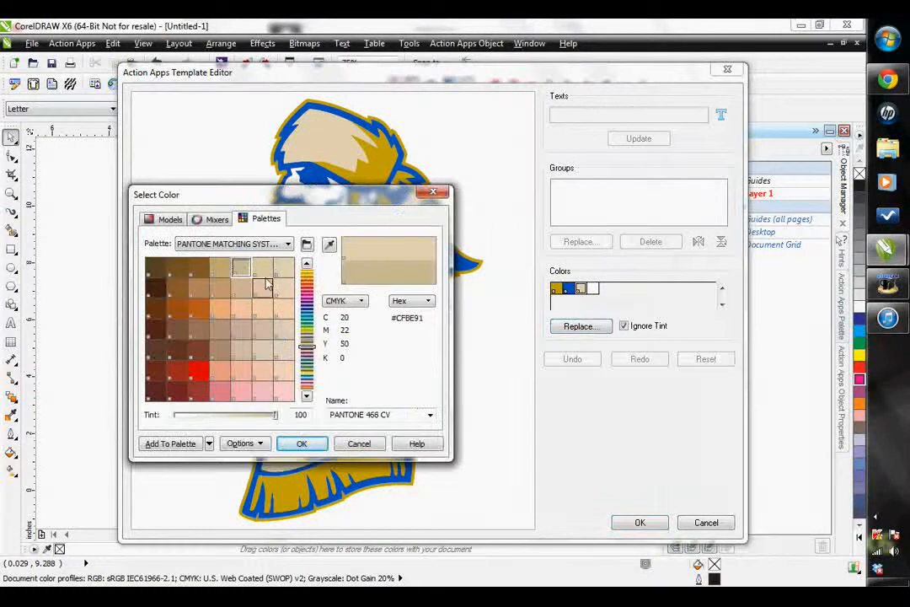
pyautogui.click(299, 443)
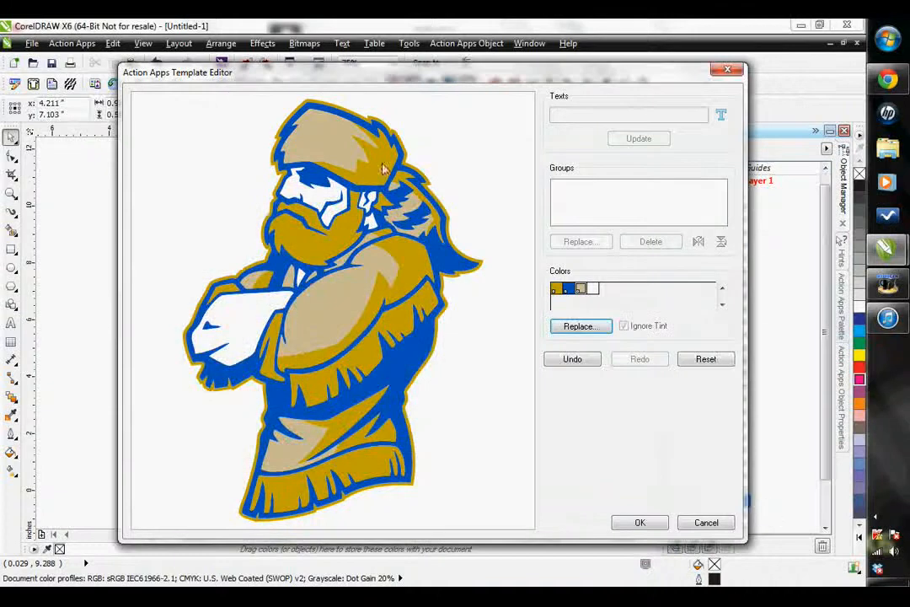
# - Apply the Template Editor colour change and move the large blue curve to the top of Layer 1's object order
pyautogui.click(640, 523)
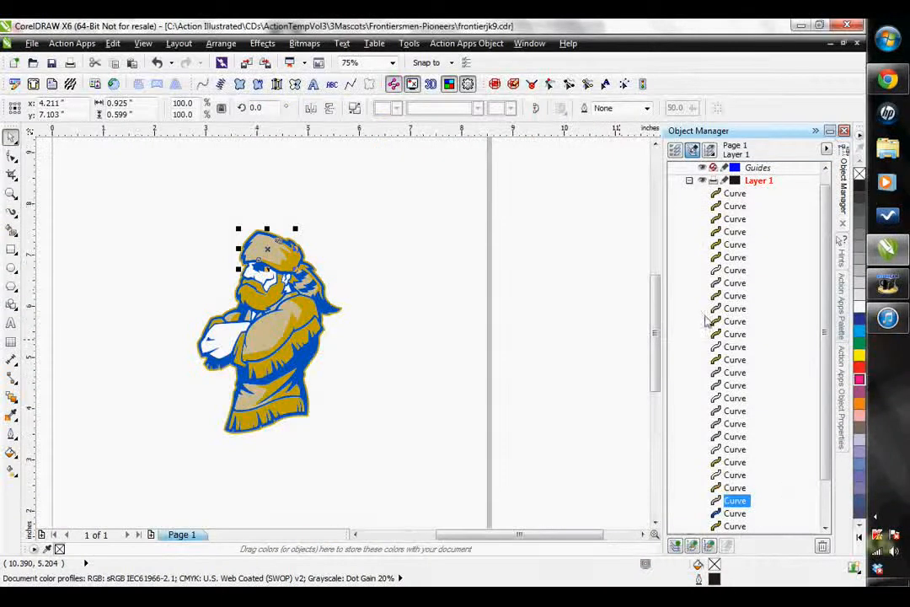
pyautogui.scroll(-1, 830, 455)
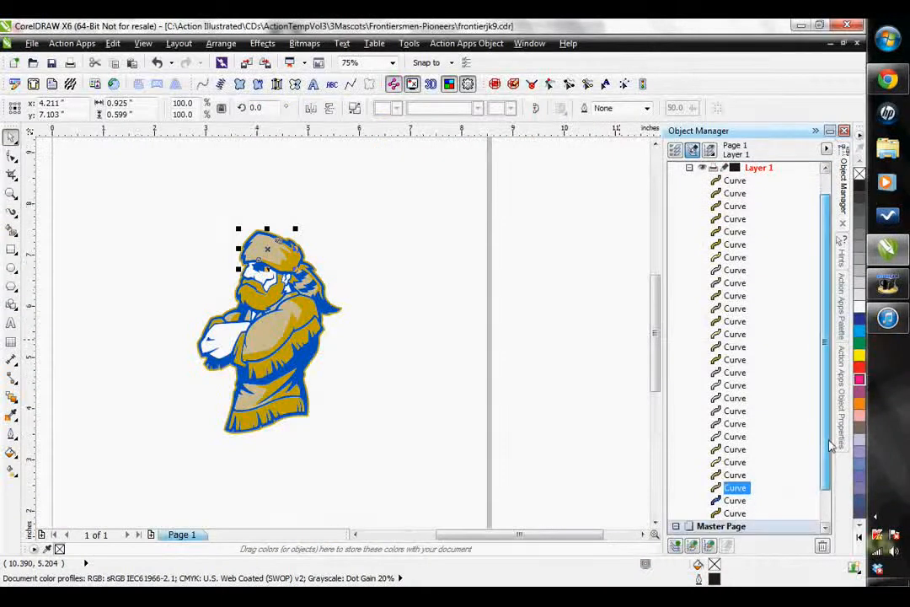
pyautogui.click(741, 491)
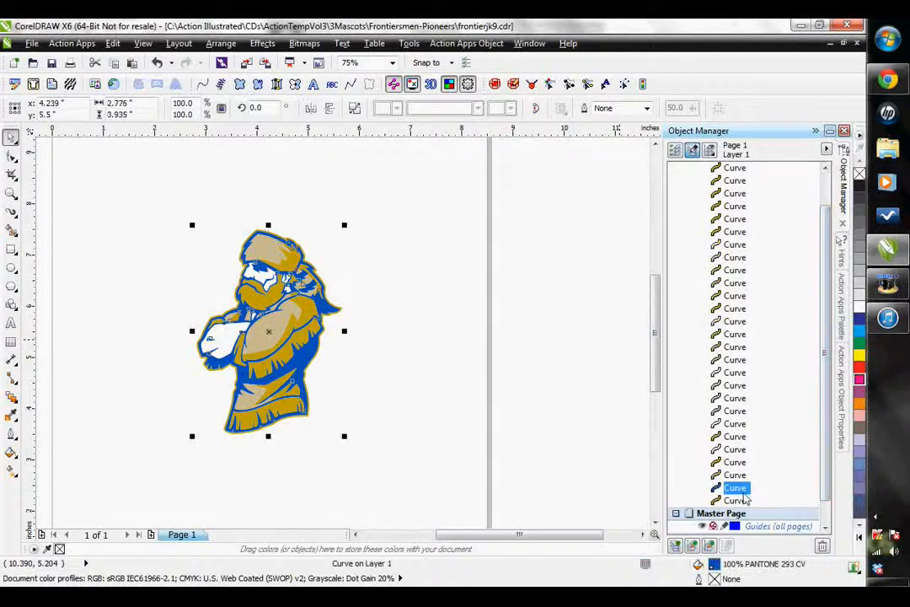
pyautogui.moveTo(734, 495); pyautogui.dragTo(732, 205)
pyautogui.moveTo(825, 224); pyautogui.dragTo(826, 302)
# - Select all the tan curves together and move them to the end of Layer 1's object order
pyautogui.click(734, 463)
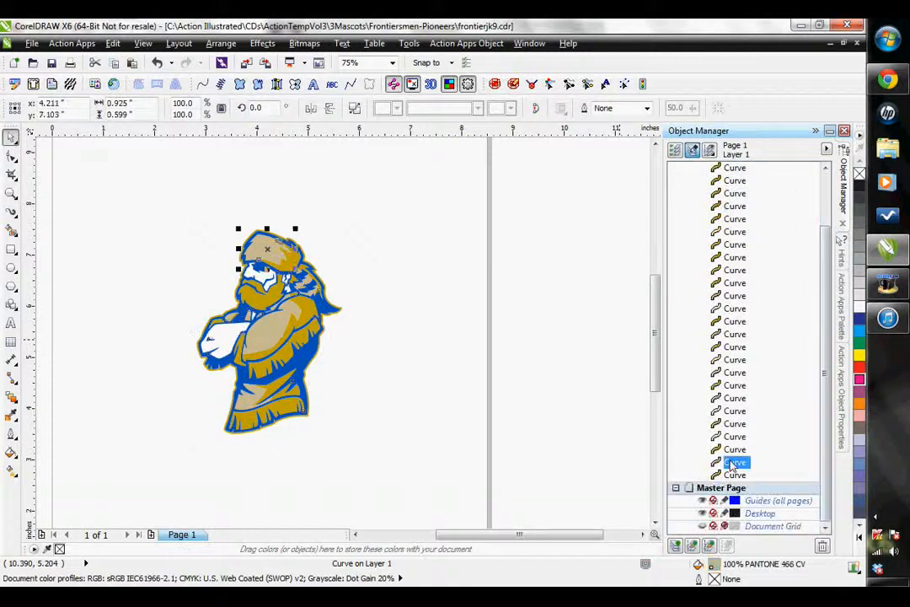
pyautogui.keyDown('ctrl'); pyautogui.click(730, 398); pyautogui.keyUp('ctrl')
pyautogui.keyDown('ctrl'); pyautogui.click(730, 385); pyautogui.keyUp('ctrl')
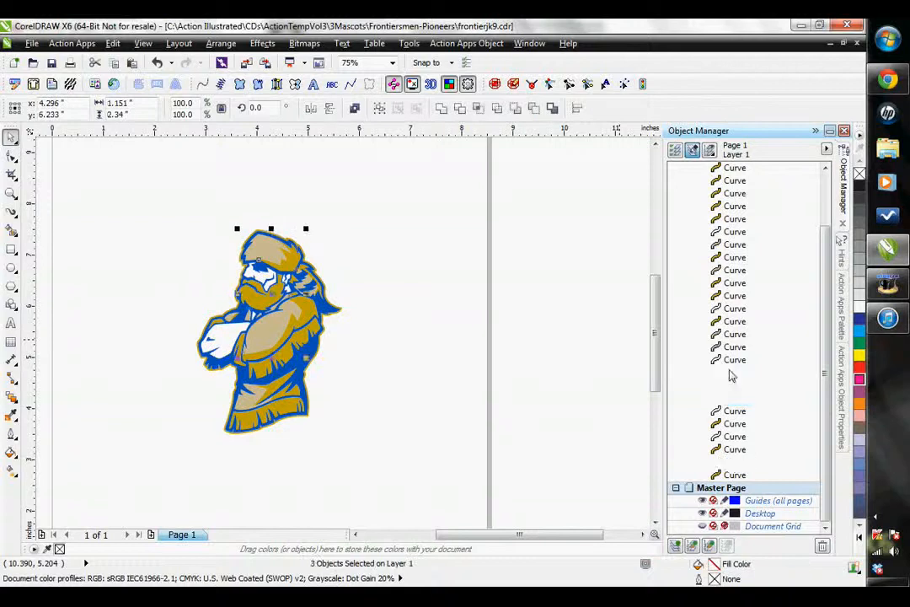
pyautogui.keyDown('ctrl'); pyautogui.click(730, 372); pyautogui.keyUp('ctrl')
pyautogui.keyDown('ctrl'); pyautogui.click(735, 347); pyautogui.keyUp('ctrl')
pyautogui.keyDown('ctrl'); pyautogui.click(735, 336); pyautogui.keyUp('ctrl')
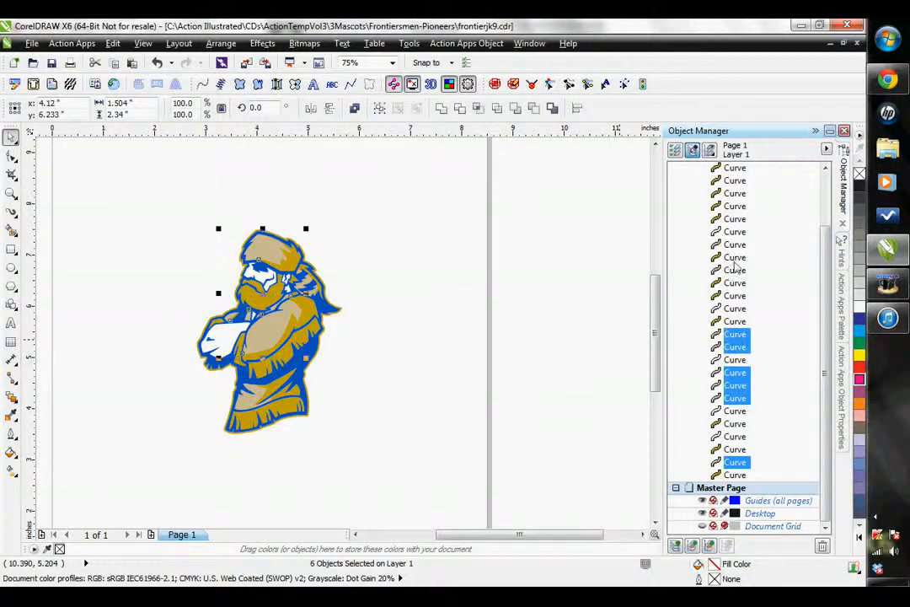
pyautogui.keyDown('ctrl'); pyautogui.click(735, 270); pyautogui.keyUp('ctrl')
pyautogui.keyDown('ctrl'); pyautogui.click(730, 244); pyautogui.keyUp('ctrl')
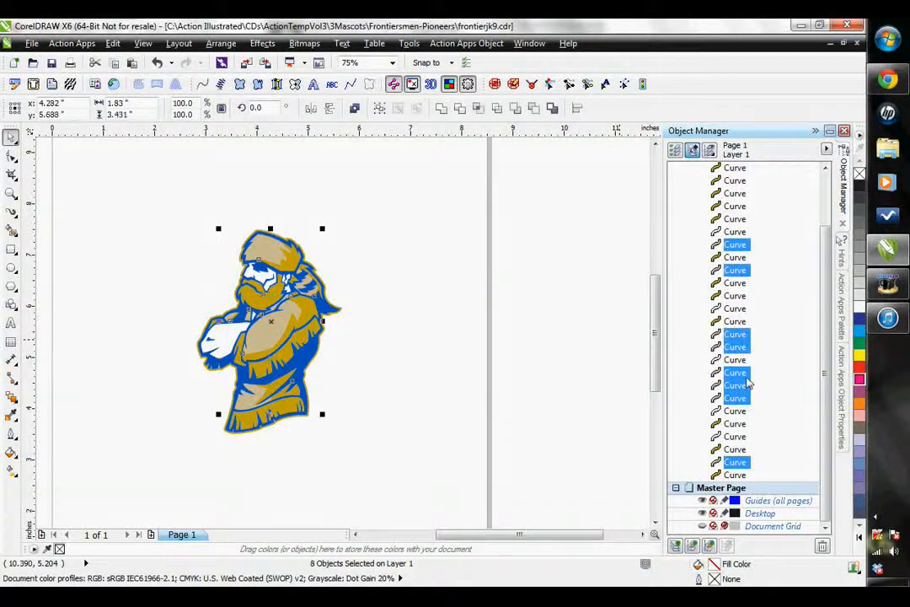
pyautogui.moveTo(738, 463); pyautogui.dragTo(736, 487)
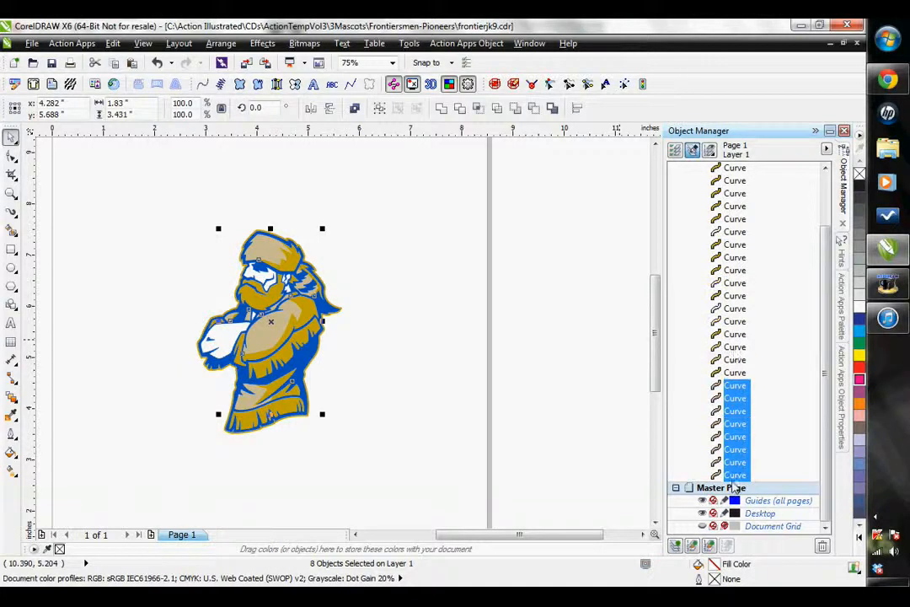
# - Select all the white curves together and move them directly below the blue curve in Layer 1
pyautogui.click(734, 347)
pyautogui.keyDown('ctrl'); pyautogui.click(727, 321); pyautogui.keyUp('ctrl')
pyautogui.keyDown('ctrl'); pyautogui.click(727, 308); pyautogui.keyUp('ctrl')
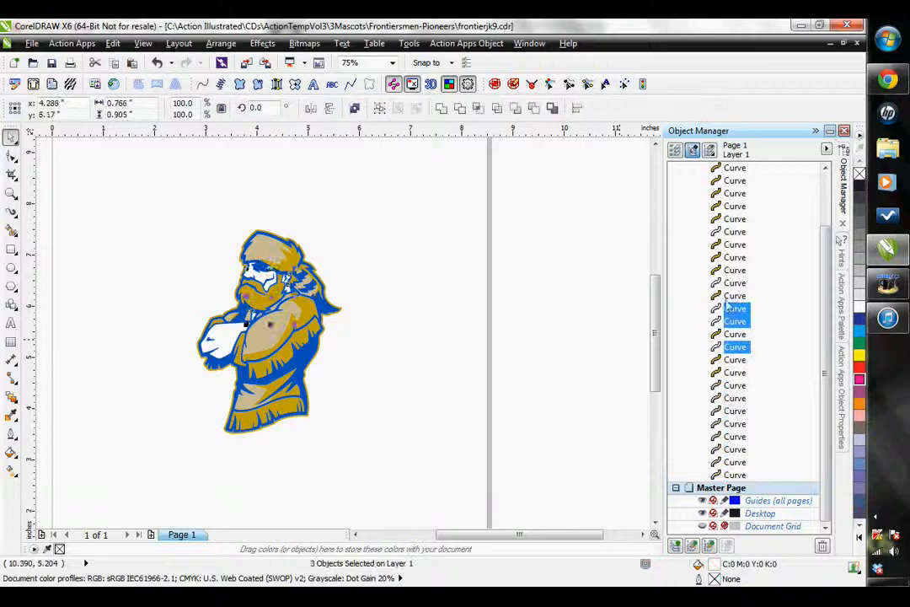
pyautogui.keyDown('ctrl'); pyautogui.click(732, 284); pyautogui.keyUp('ctrl')
pyautogui.keyDown('ctrl'); pyautogui.click(718, 232); pyautogui.keyUp('ctrl')
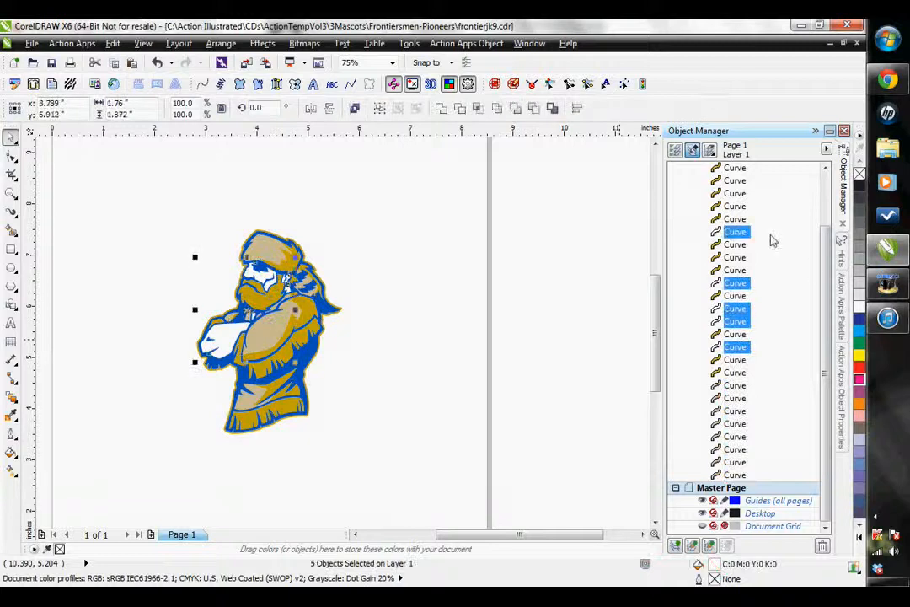
pyautogui.scroll(2, 776, 244)
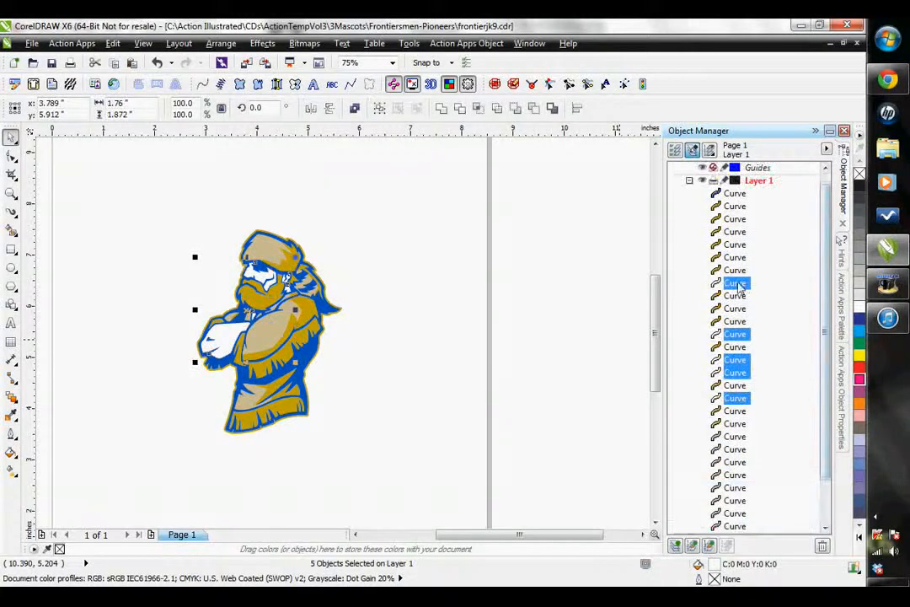
pyautogui.moveTo(742, 205); pyautogui.dragTo(741, 208)
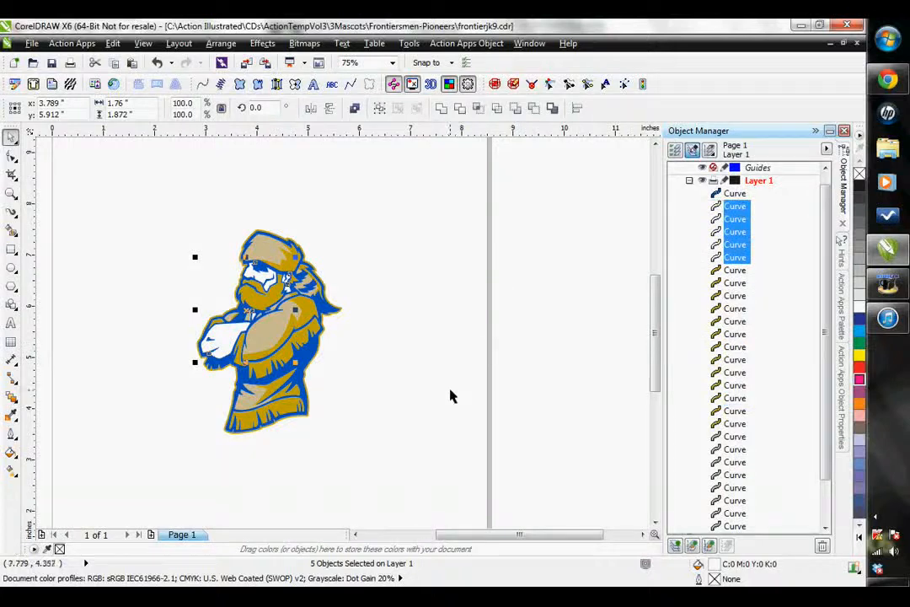
# - Set the digitize worksheet's recipe to T-shirt, keeping the Tajima machine format
pyautogui.scroll(-1, 460, 399)
pyautogui.scroll(1, 360, 391)
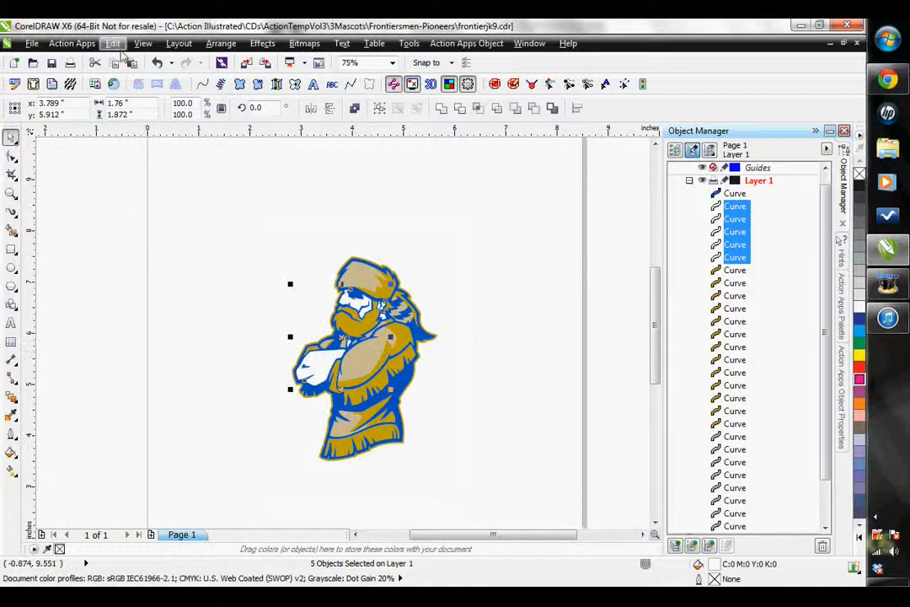
pyautogui.click(84, 43)
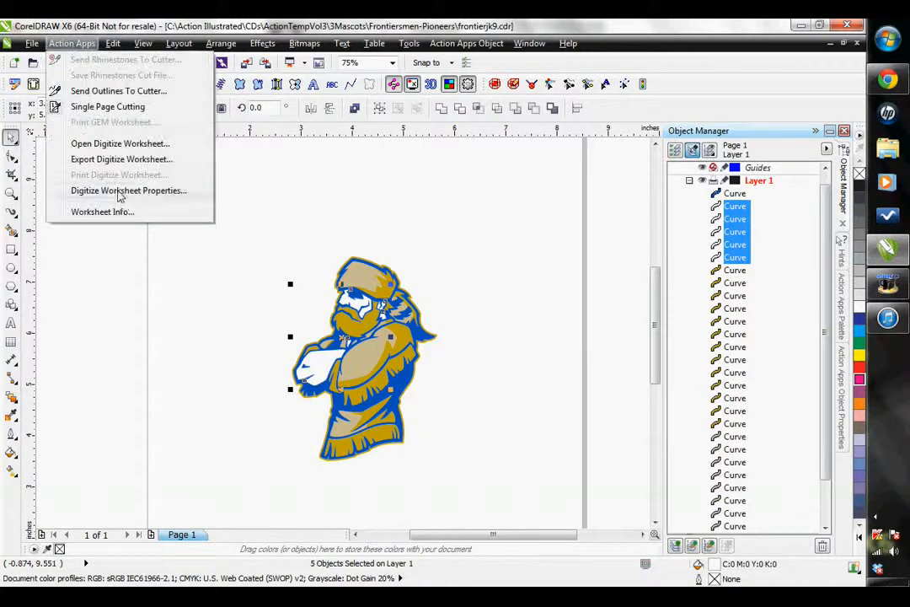
pyautogui.click(127, 190)
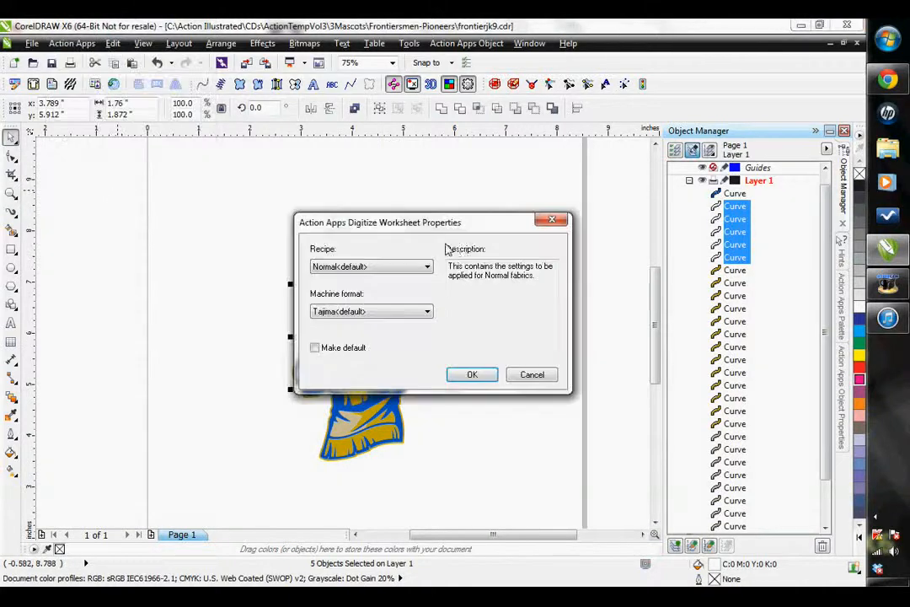
pyautogui.click(381, 267)
pyautogui.click(341, 440)
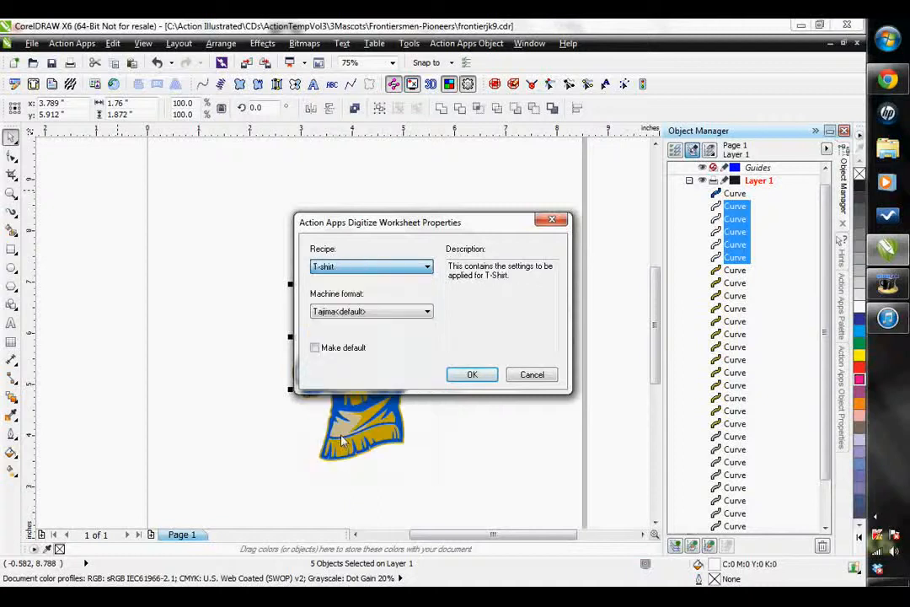
pyautogui.click(472, 380)
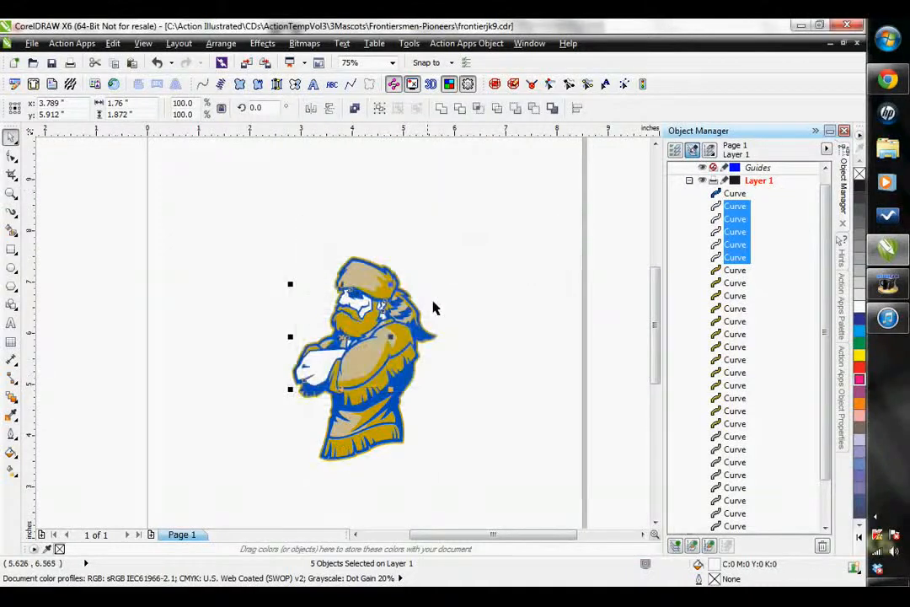
# - Select the whole frontiersman artwork, convert it to complex fill embroidery stitches, and clear the selection
pyautogui.click(453, 263)
pyautogui.moveTo(215, 238); pyautogui.dragTo(528, 486)
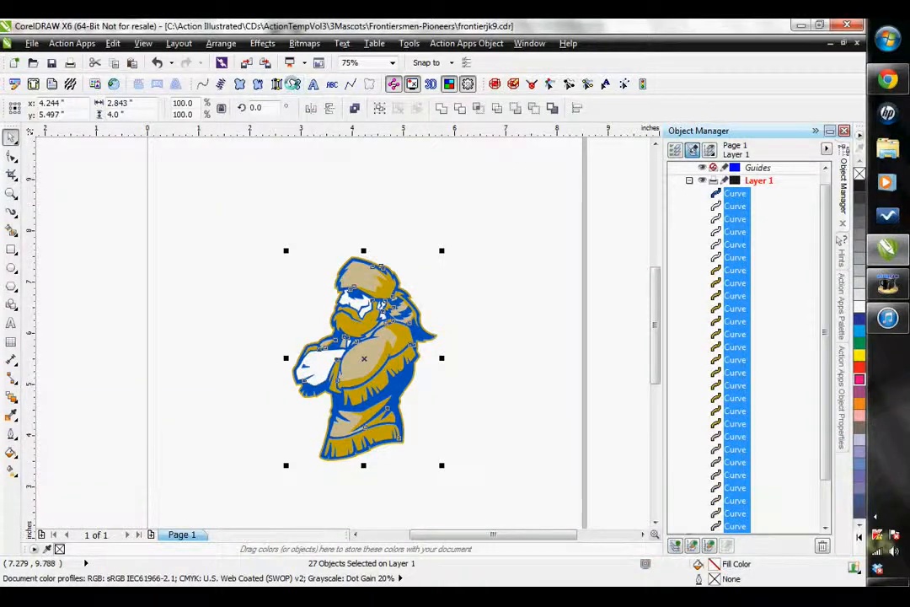
pyautogui.click(292, 83)
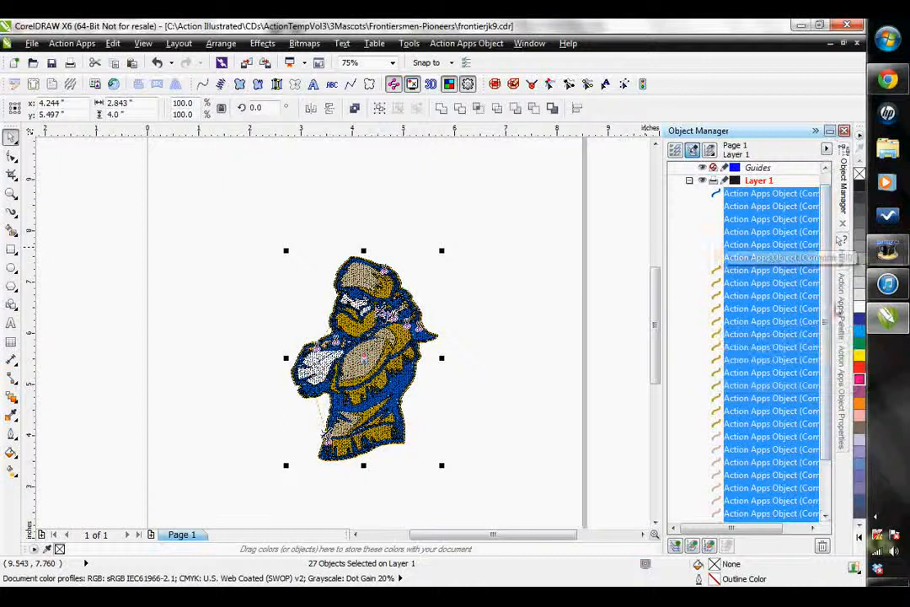
pyautogui.click(540, 264)
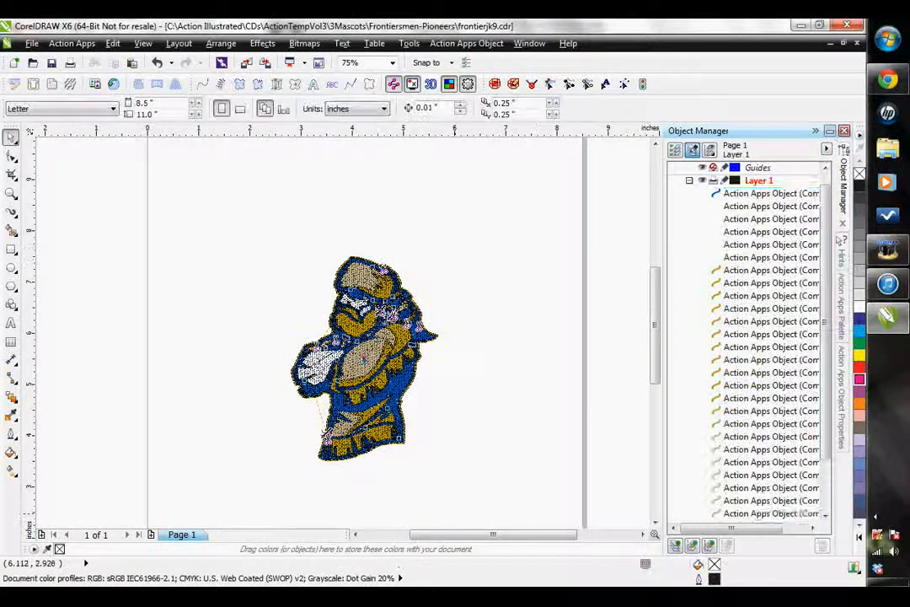
# - Select all the tan stitch objects and apply Auto Start/Stop to them
pyautogui.scroll(-2, 824, 375)
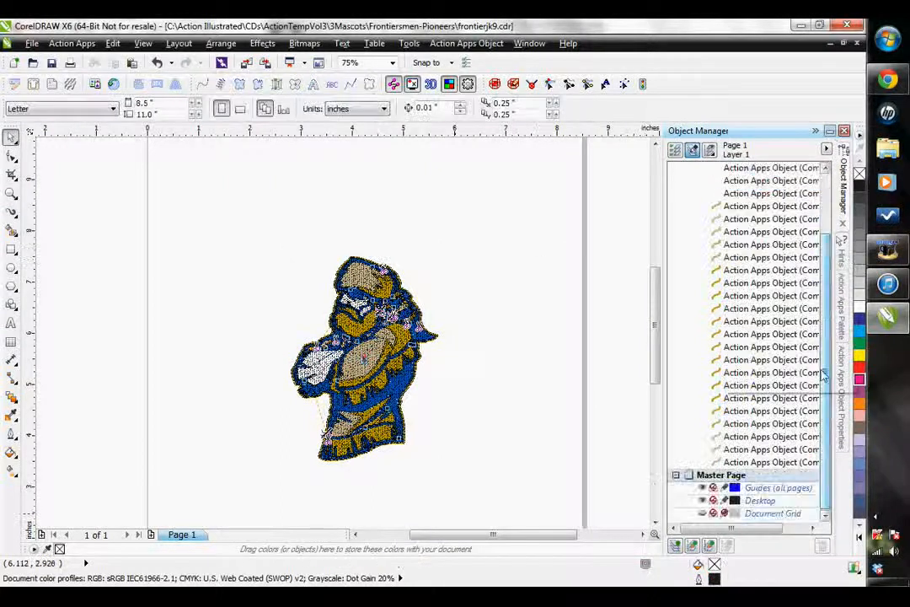
pyautogui.click(759, 462)
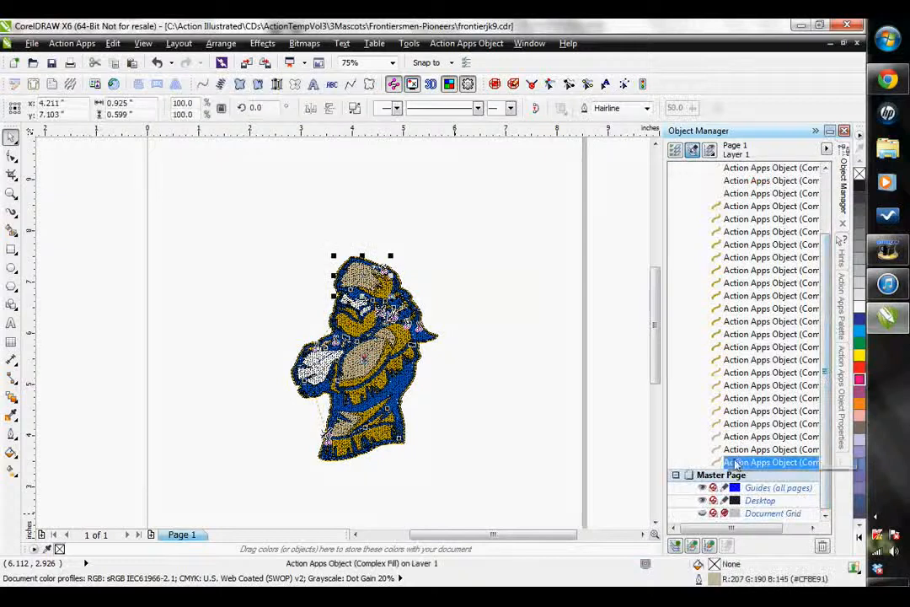
pyautogui.keyDown('shift'); pyautogui.click(742, 372); pyautogui.keyUp('shift')
pyautogui.click(445, 43)
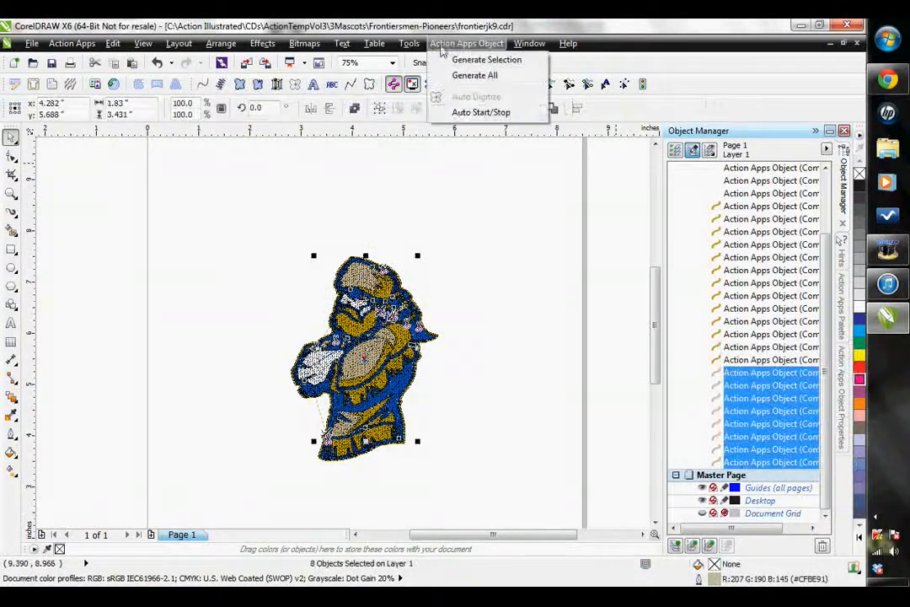
pyautogui.click(455, 112)
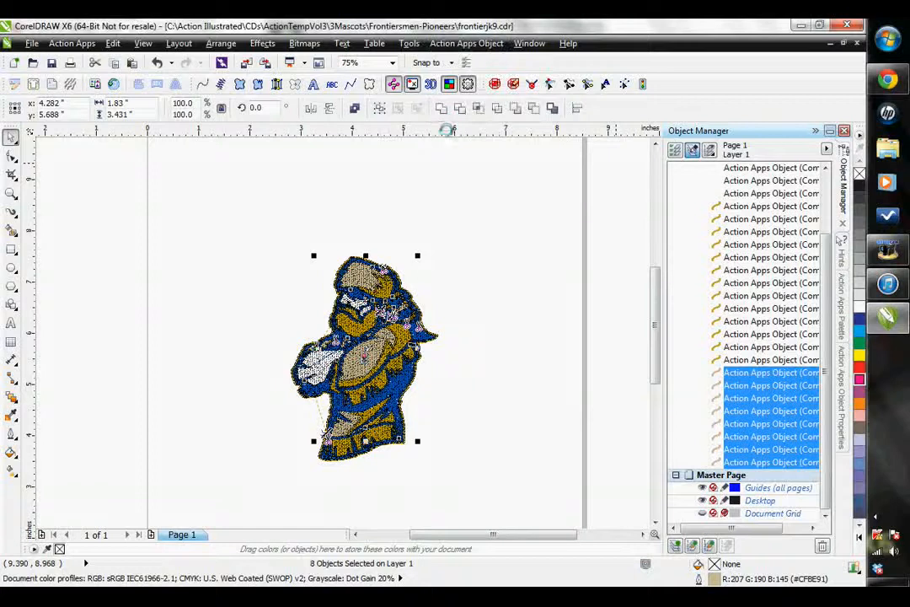
# - Select all the gold stitch objects and apply Auto Start/Stop to them
pyautogui.click(733, 360)
pyautogui.keyDown('shift'); pyautogui.click(732, 206); pyautogui.keyUp('shift')
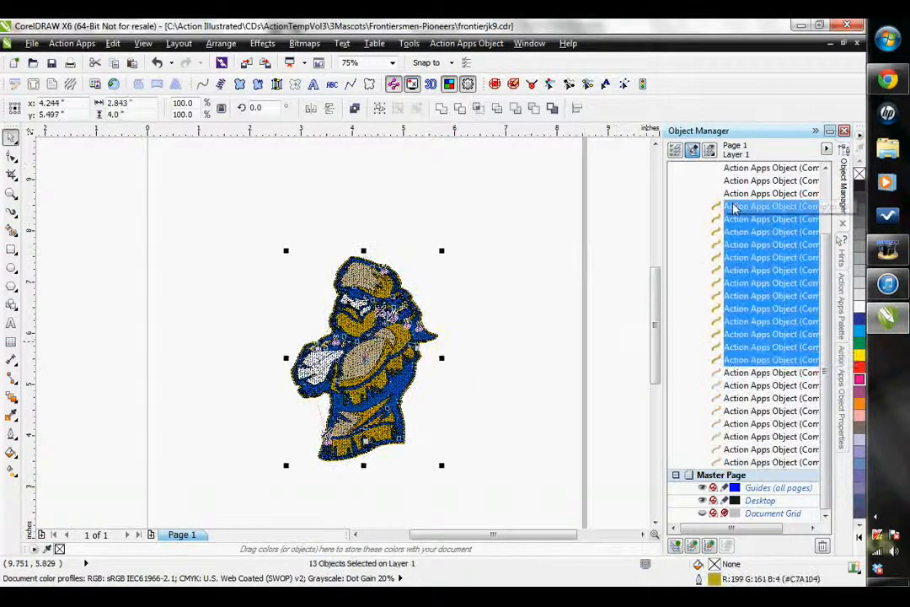
pyautogui.click(467, 43)
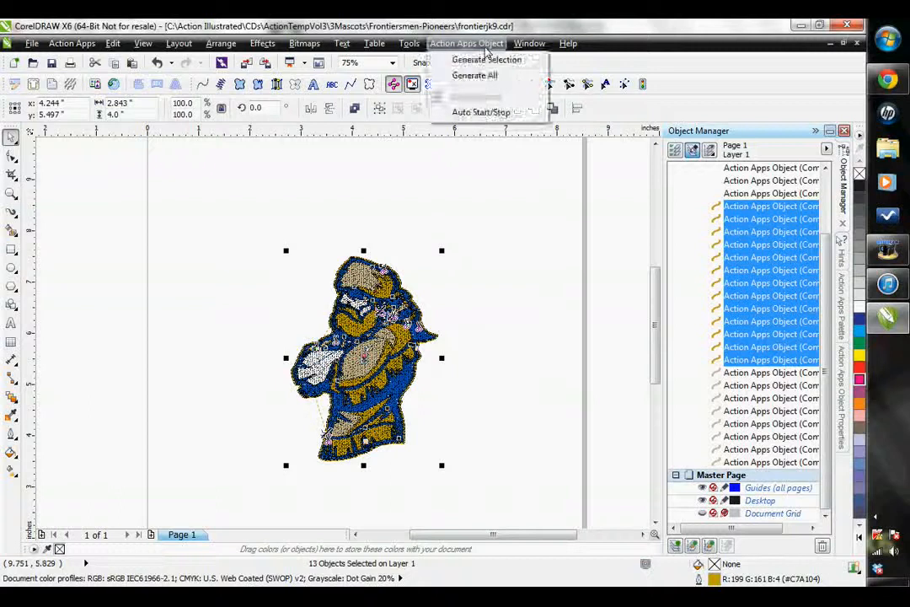
pyautogui.click(462, 111)
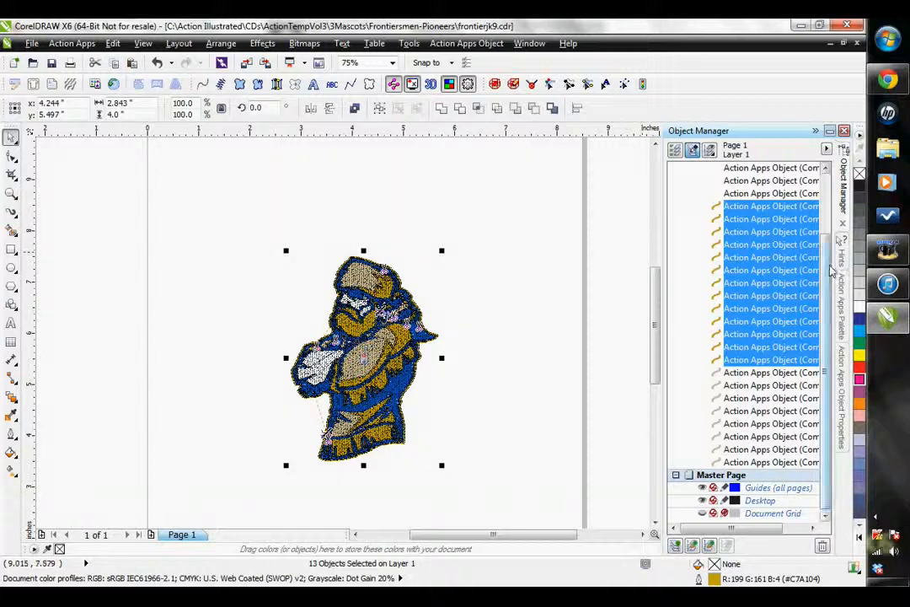
# - Select all the white stitch objects and apply Auto Start/Stop to them
pyautogui.click(745, 270)
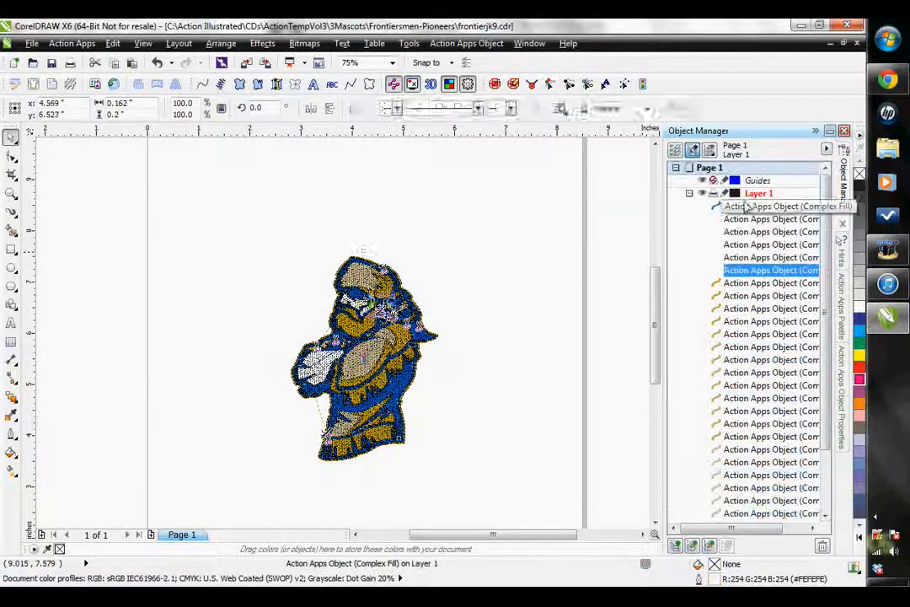
pyautogui.keyDown('shift'); pyautogui.click(745, 220); pyautogui.keyUp('shift')
pyautogui.click(466, 43)
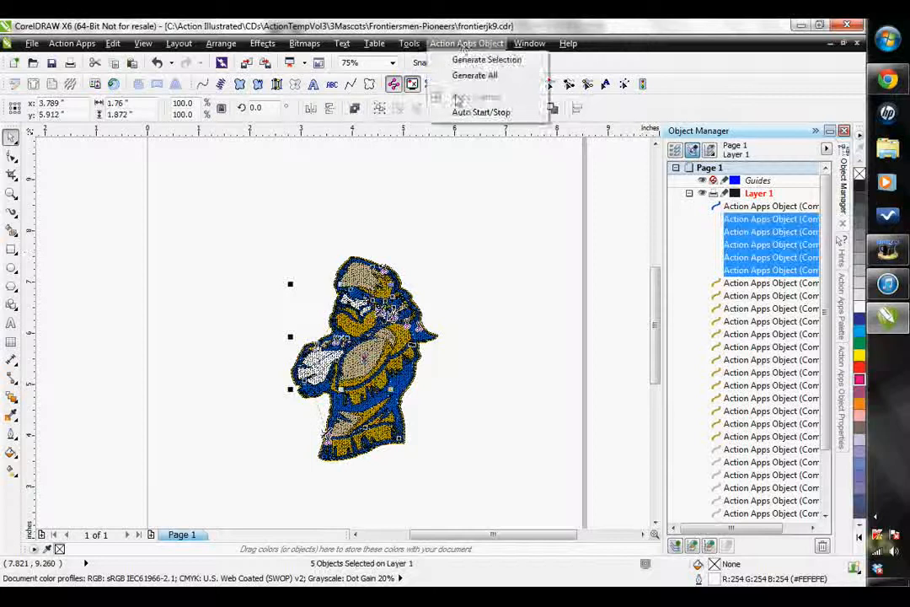
pyautogui.click(476, 59)
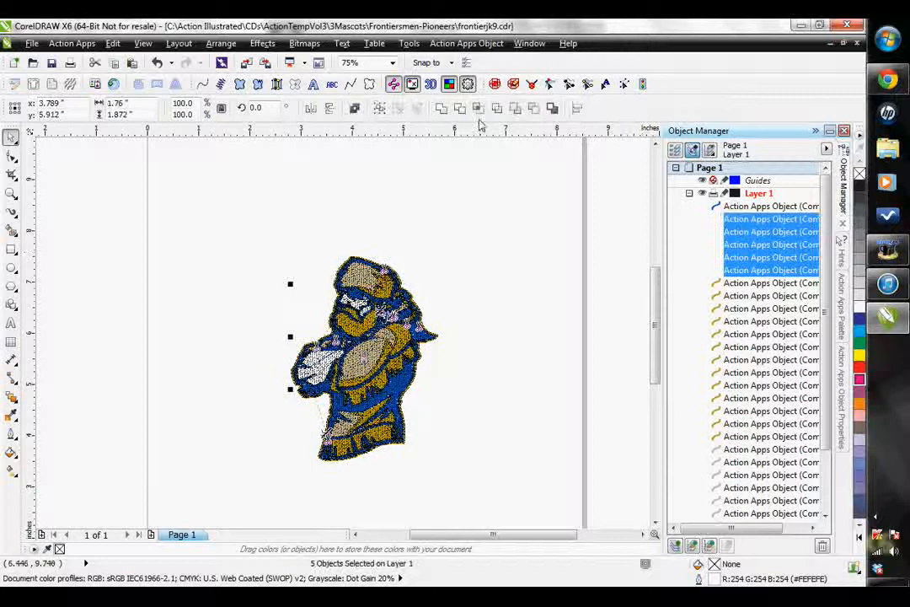
# - Preview the stitched frontiersman in the 3D View, with its window moved clear of the object list
pyautogui.click(431, 85)
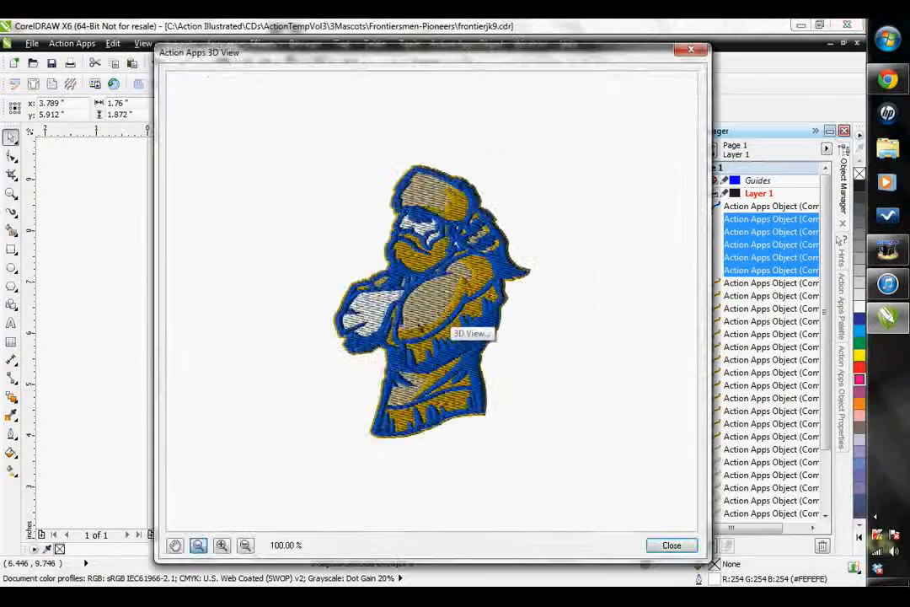
pyautogui.moveTo(496, 55); pyautogui.dragTo(385, 56)
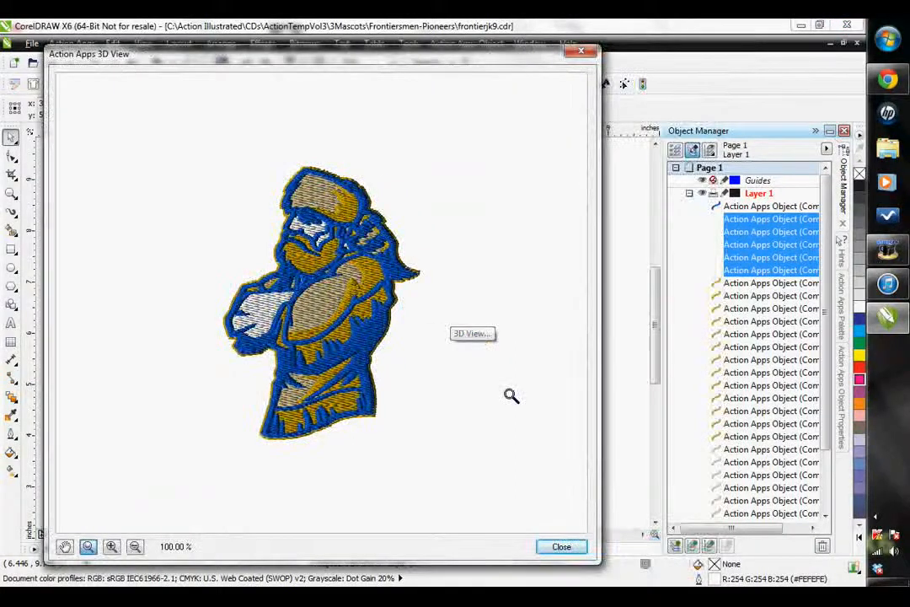